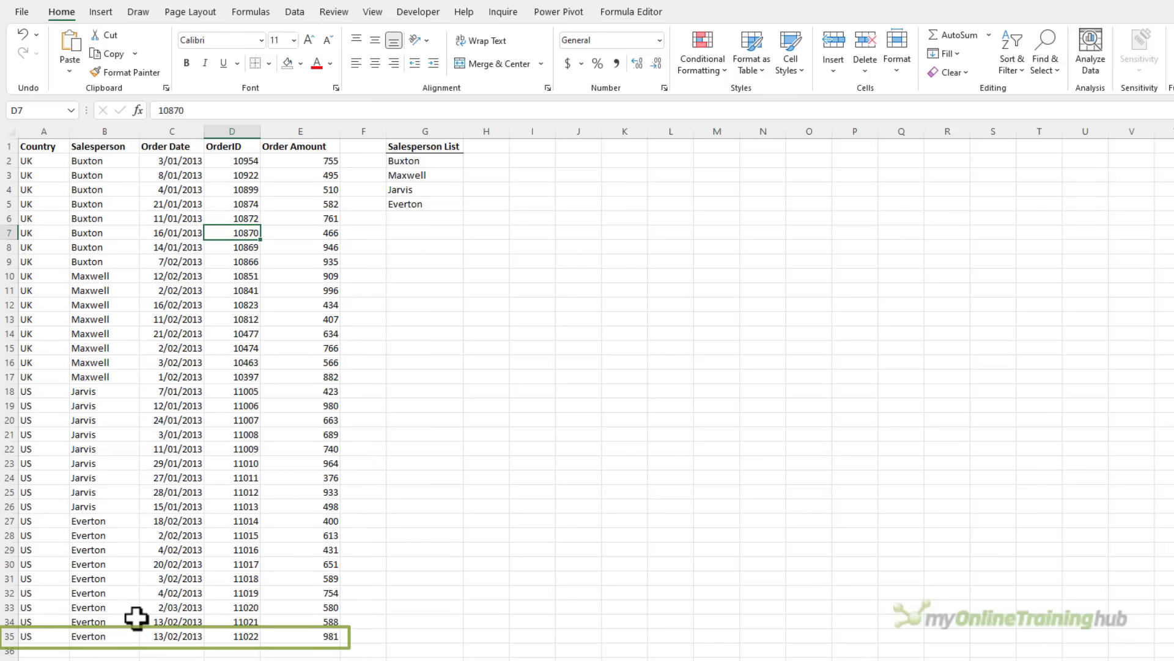
Convert the order data in A1:E35 into an Excel table with headers
{"action": "key", "text": "ctrl+t"}
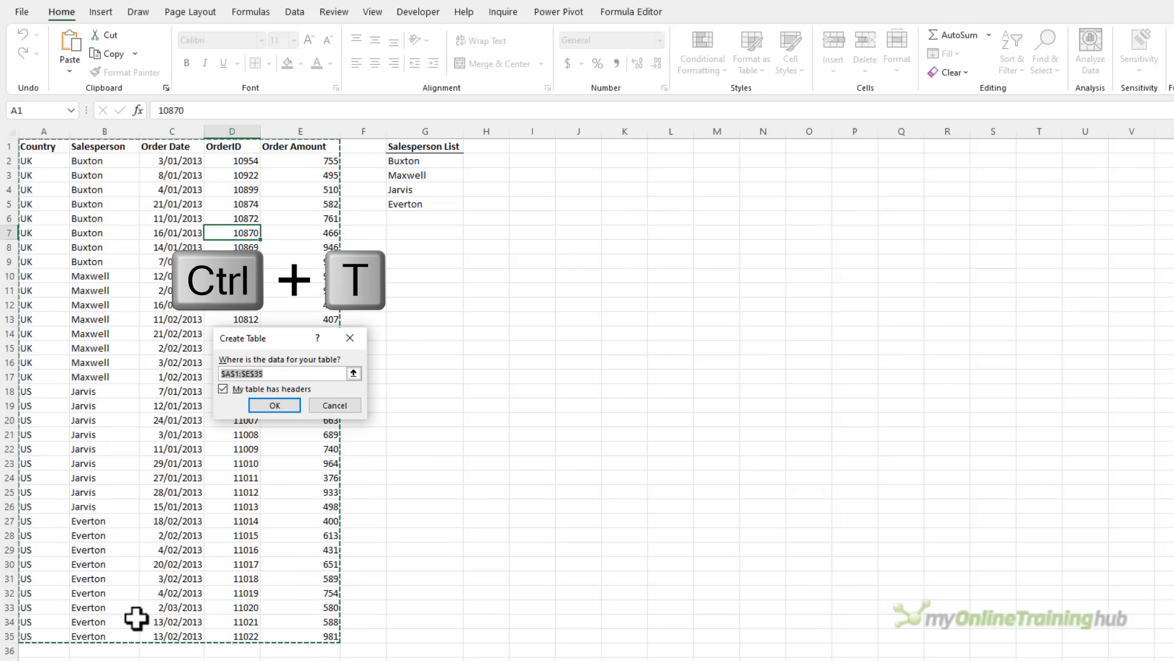
{"action": "left_click", "coordinate": [291, 408]}
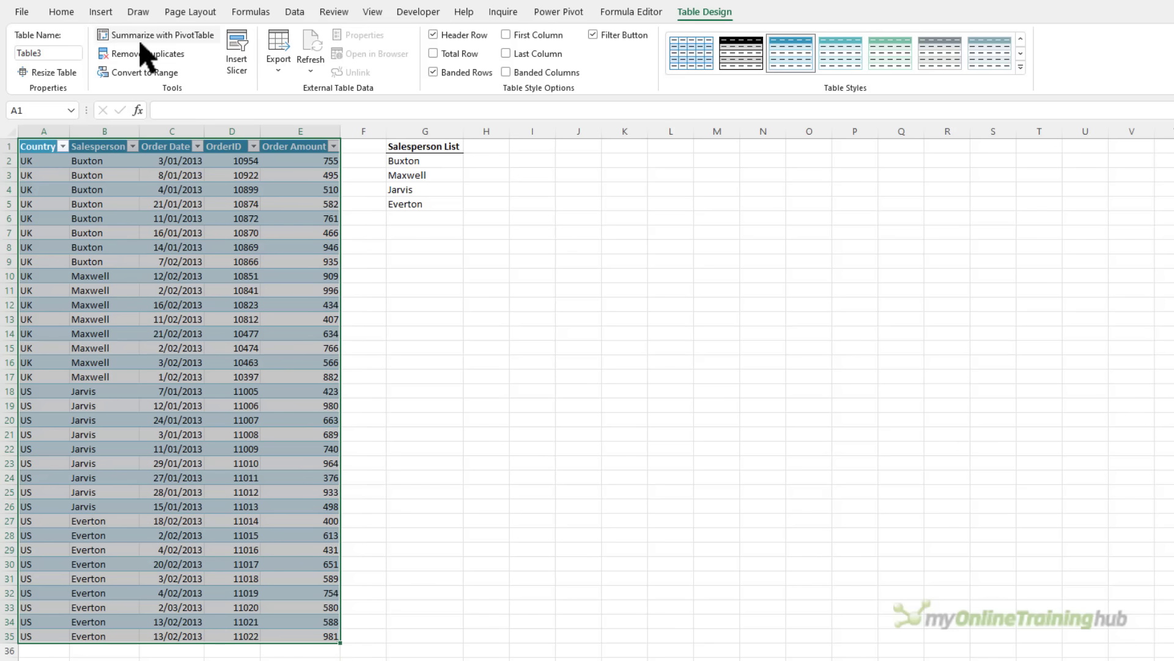
Create an empty PivotTable from Table3 on a new worksheet, then float and enlarge its field list
{"action": "left_click", "coordinate": [142, 40]}
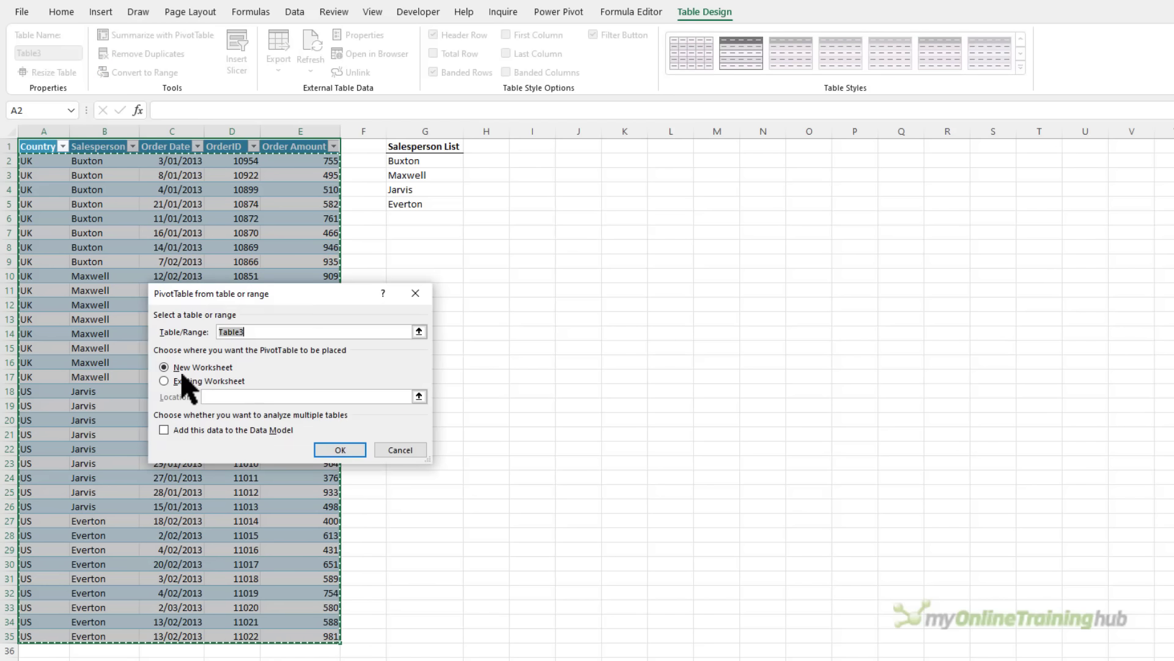
{"action": "left_click", "coordinate": [342, 452]}
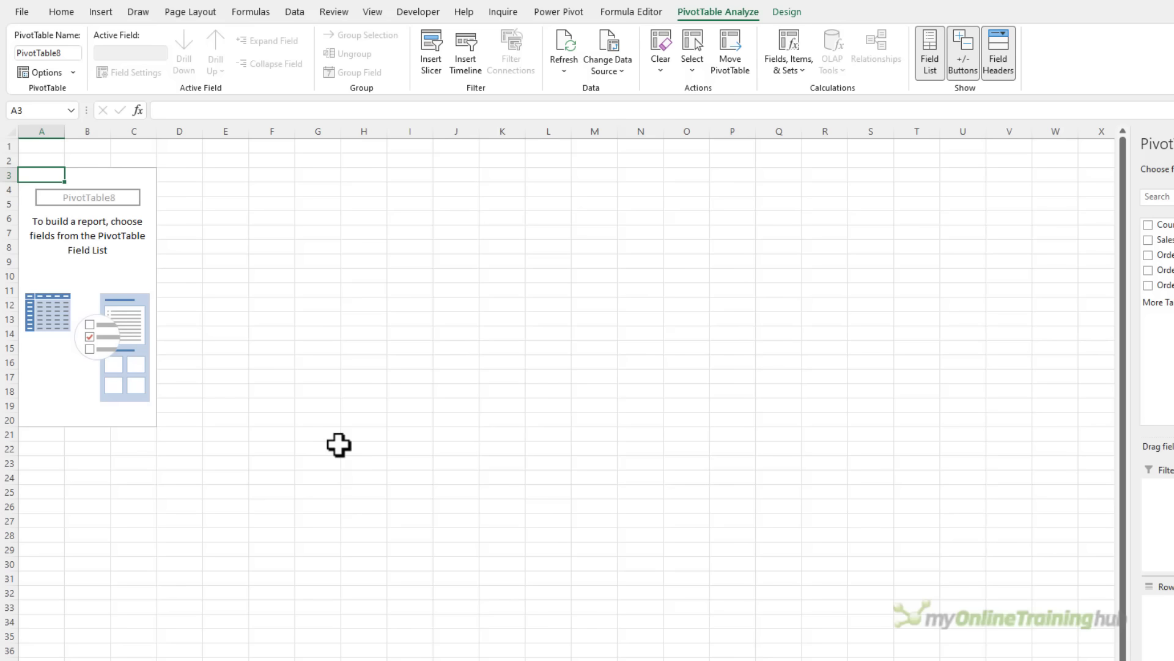
{"action": "left_click_drag", "start_coordinate": [1158, 145], "coordinate": [488, 157]}
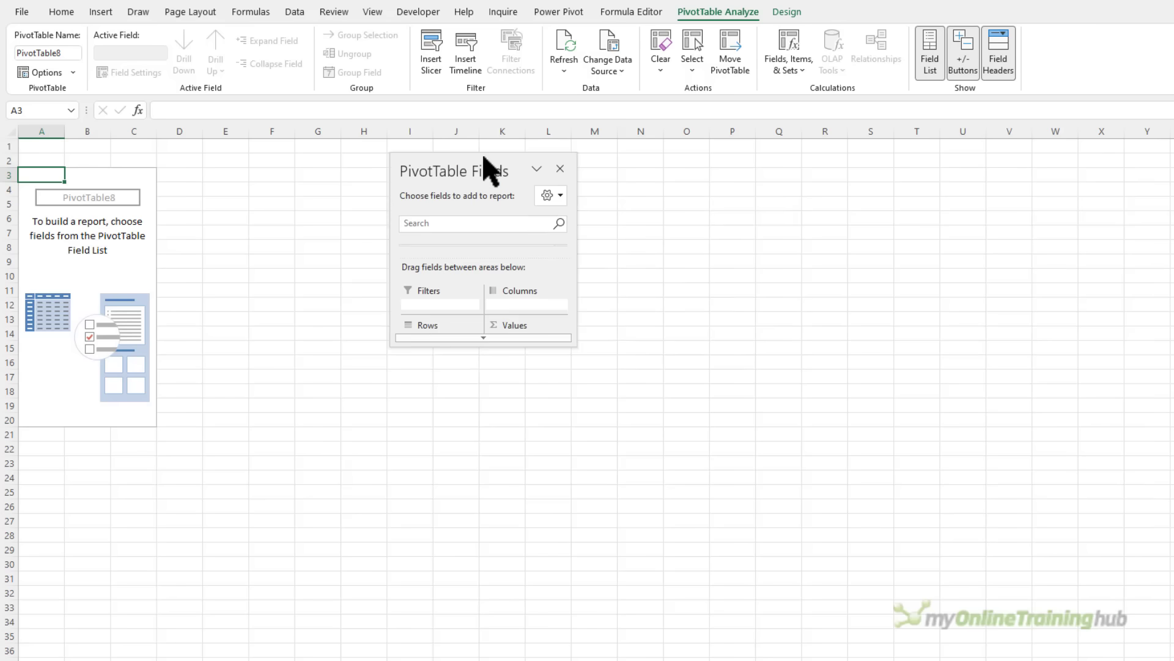
{"action": "left_click_drag", "start_coordinate": [477, 345], "coordinate": [451, 637]}
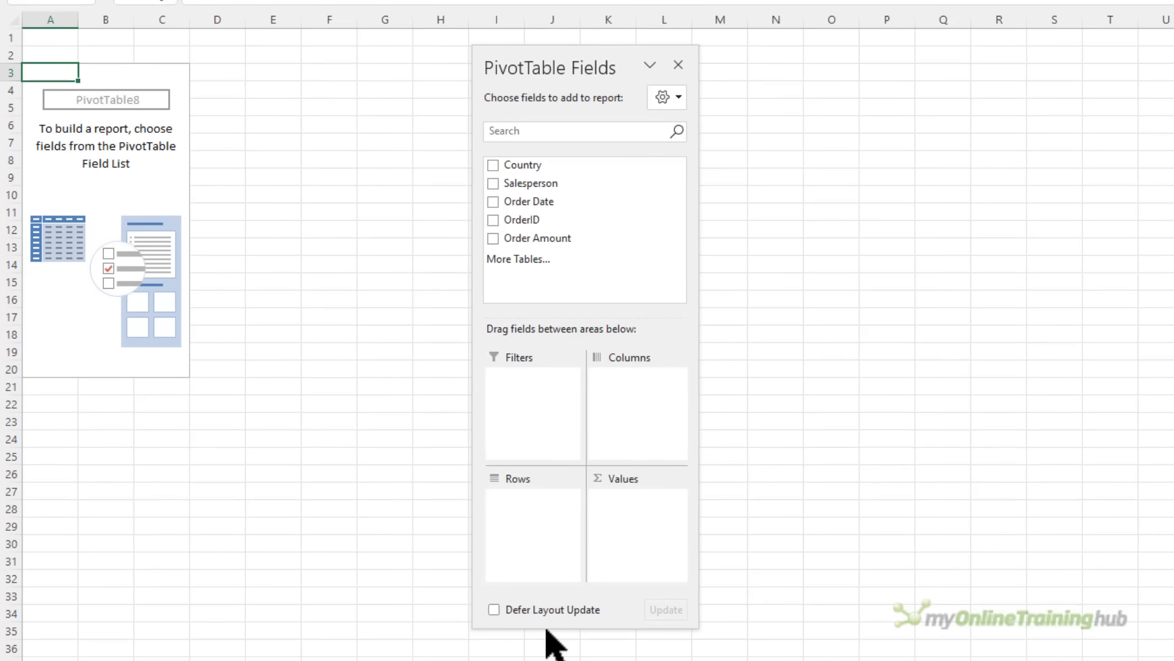
Add Country, Salesperson, Order Date and OrderID as rows, with Sum of Order Amount as values
{"action": "left_click", "coordinate": [493, 165]}
{"action": "left_click", "coordinate": [493, 184]}
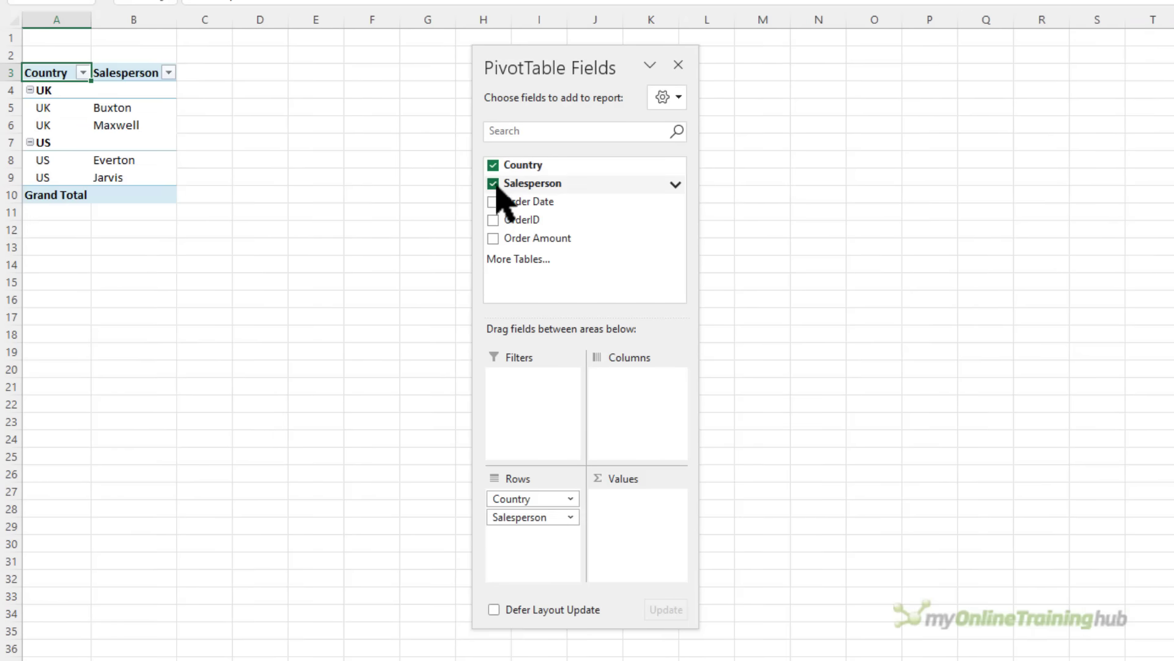
{"action": "left_click_drag", "start_coordinate": [513, 244], "coordinate": [633, 503]}
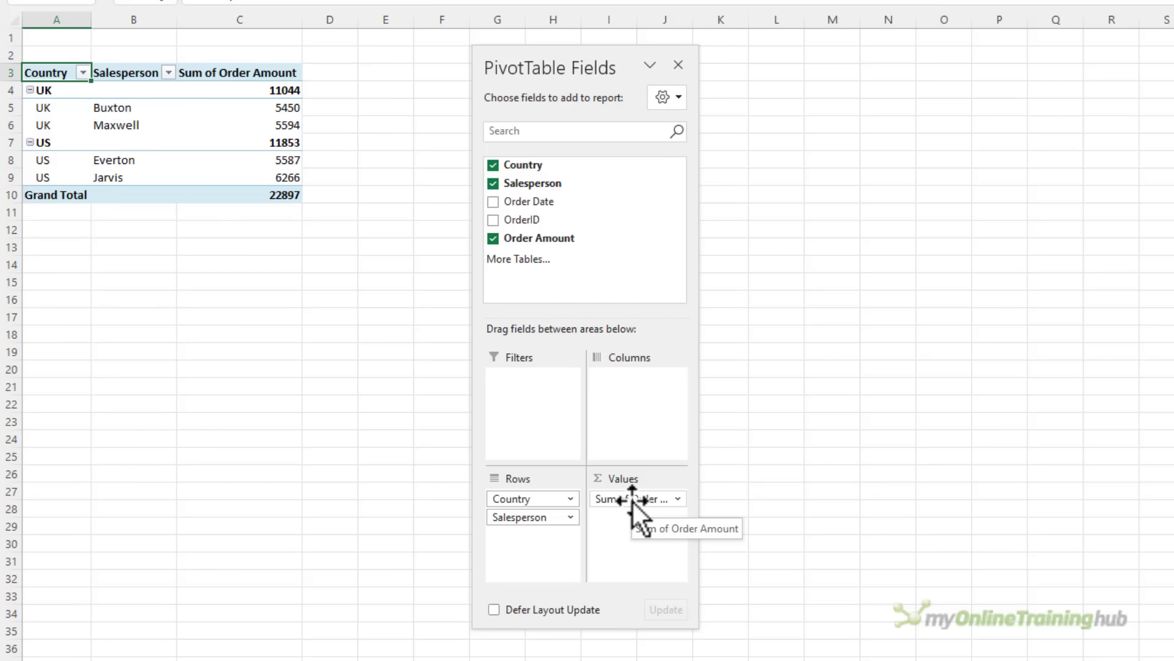
{"action": "left_click_drag", "start_coordinate": [523, 201], "coordinate": [541, 531]}
{"action": "key", "text": "ctrl+z"}
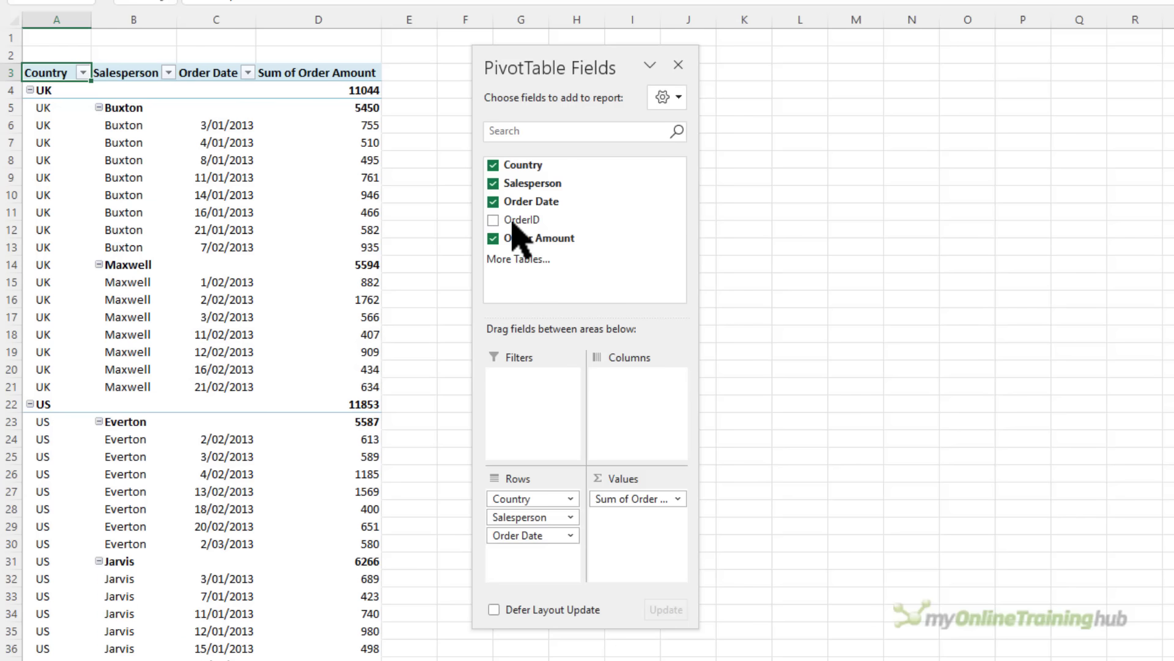
{"action": "left_click_drag", "start_coordinate": [539, 220], "coordinate": [538, 547]}
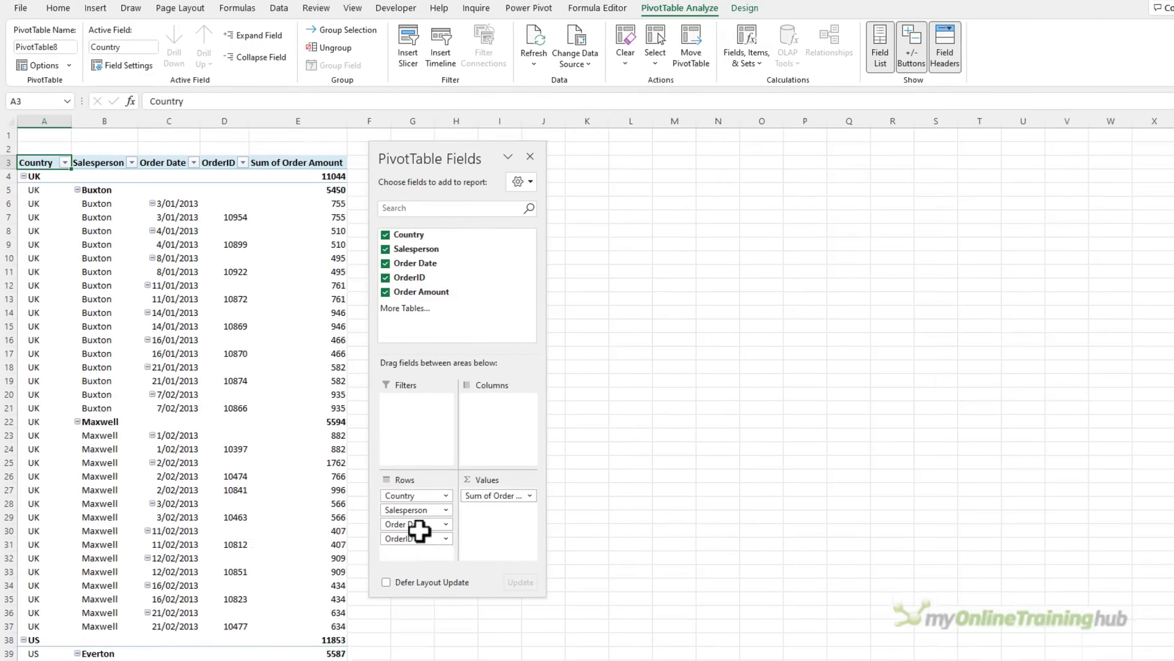
Set the PivotTable to Tabular Form with subtotals and grand totals turned off
{"action": "left_click", "coordinate": [728, 17]}
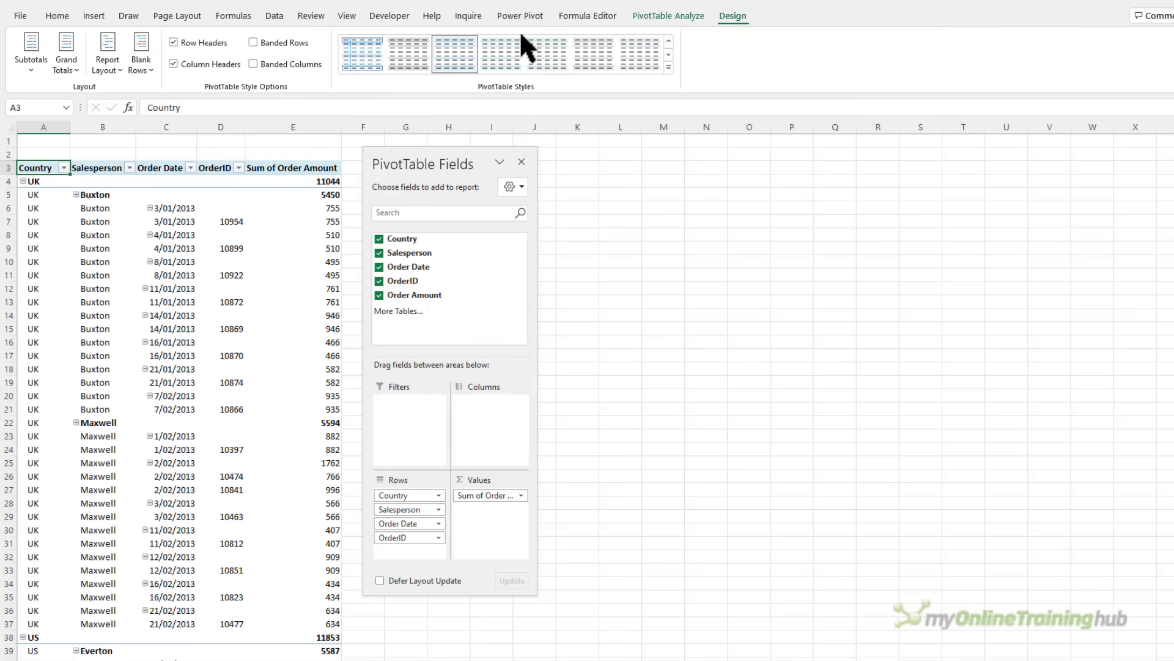
{"action": "left_click", "coordinate": [31, 64]}
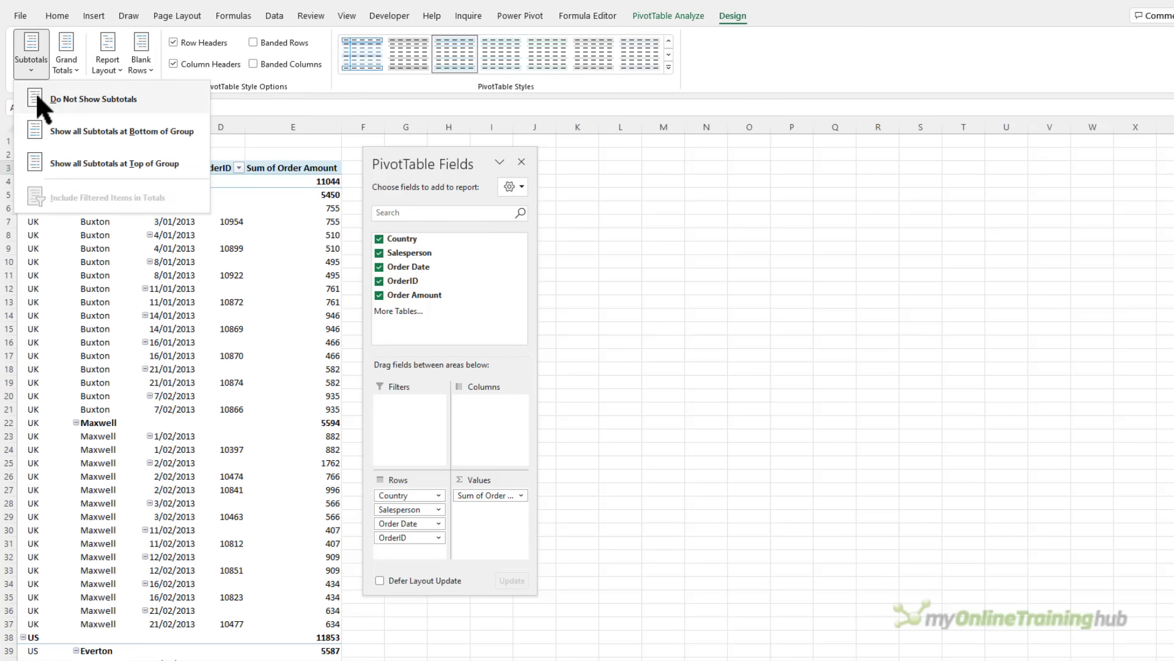
{"action": "left_click", "coordinate": [36, 93]}
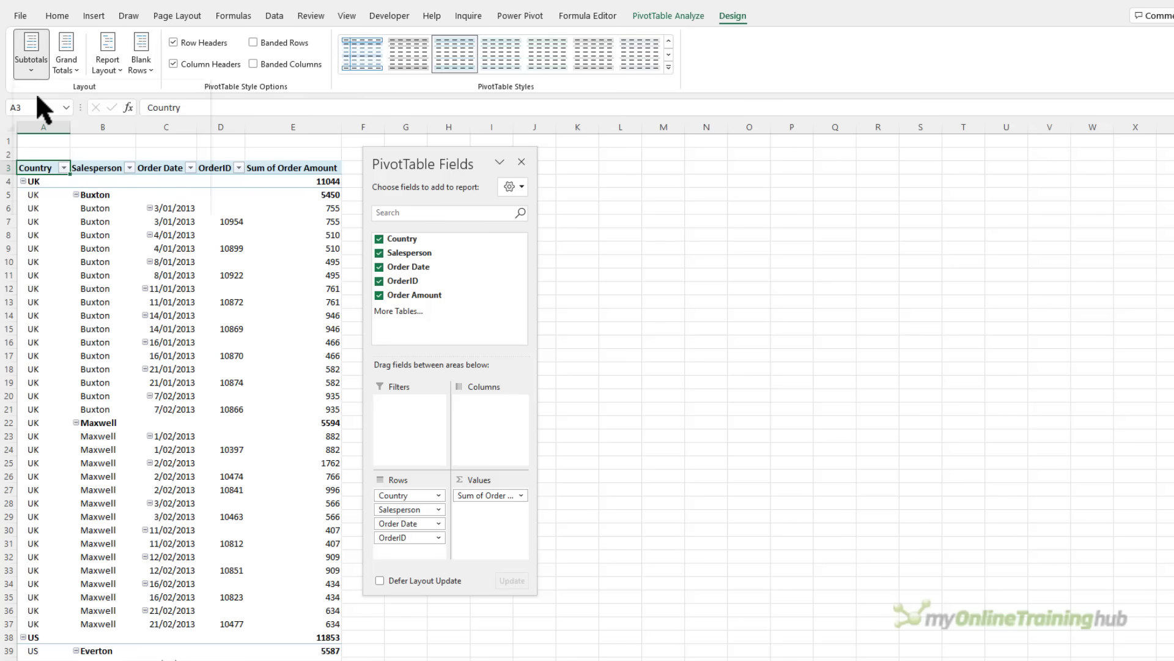
{"action": "left_click", "coordinate": [103, 69]}
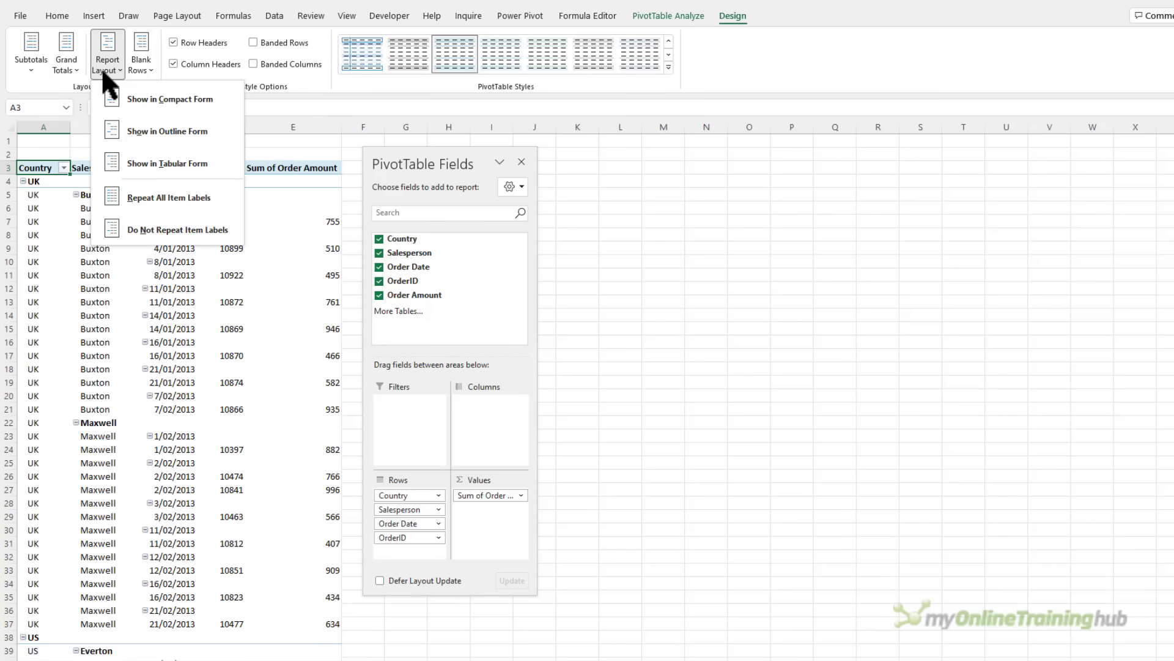
{"action": "left_click", "coordinate": [219, 162]}
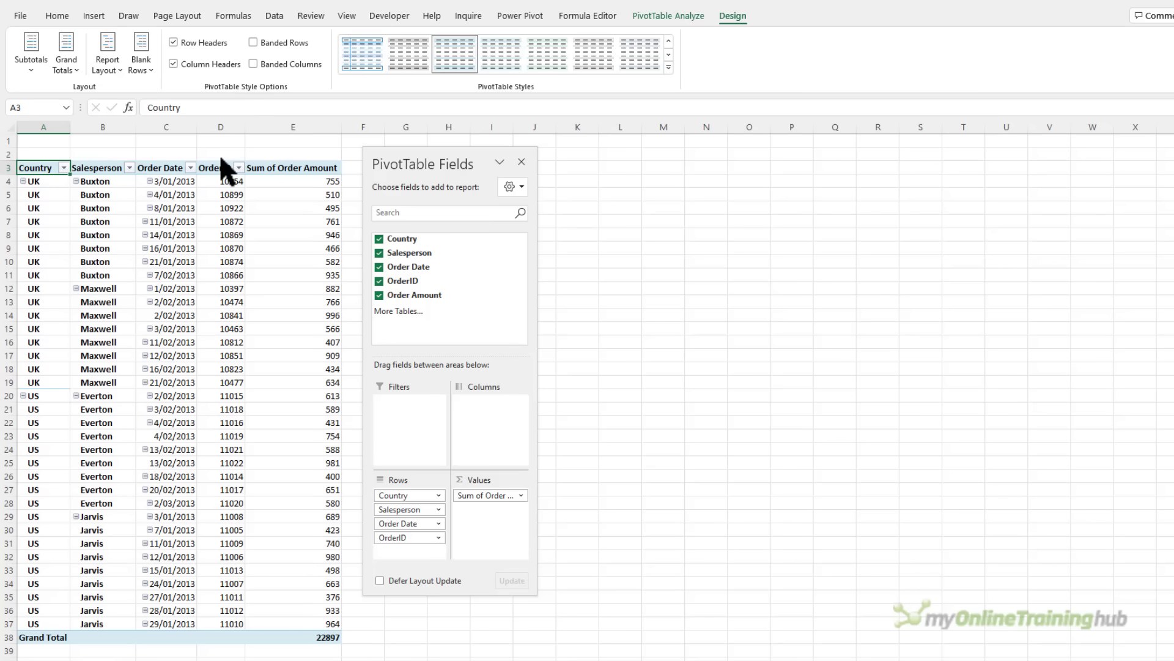
{"action": "left_click", "coordinate": [75, 69]}
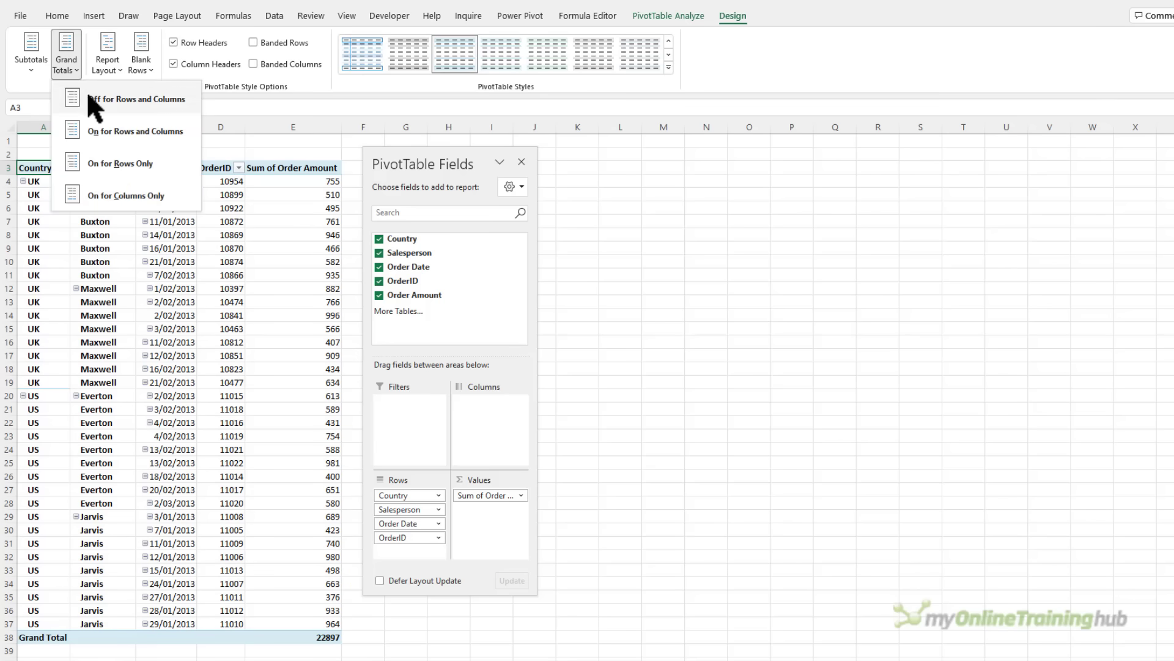
{"action": "left_click", "coordinate": [86, 90]}
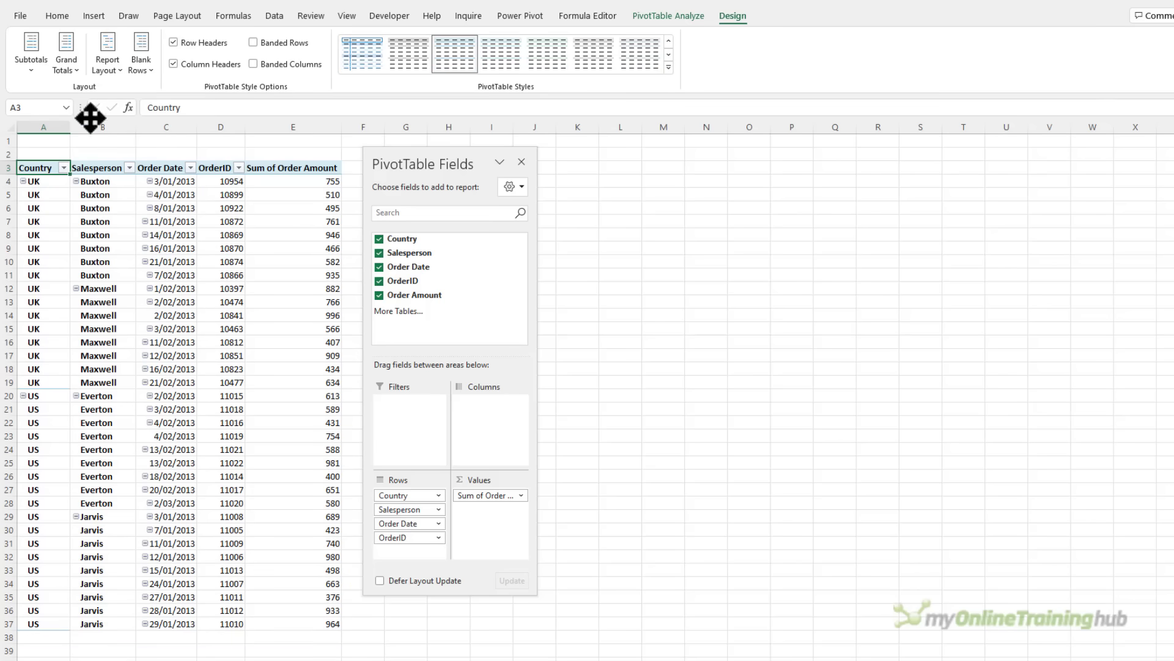
Hide the PivotTable's +/- expand and collapse buttons and select the Country items
{"action": "left_click", "coordinate": [664, 14]}
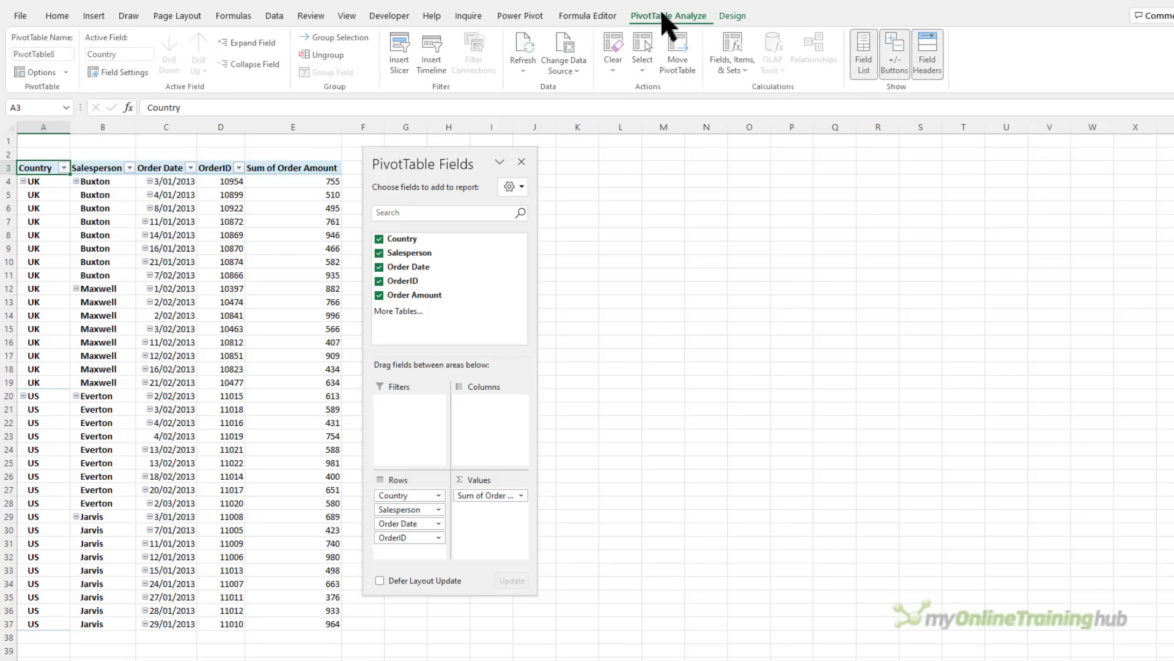
{"action": "left_click", "coordinate": [890, 73]}
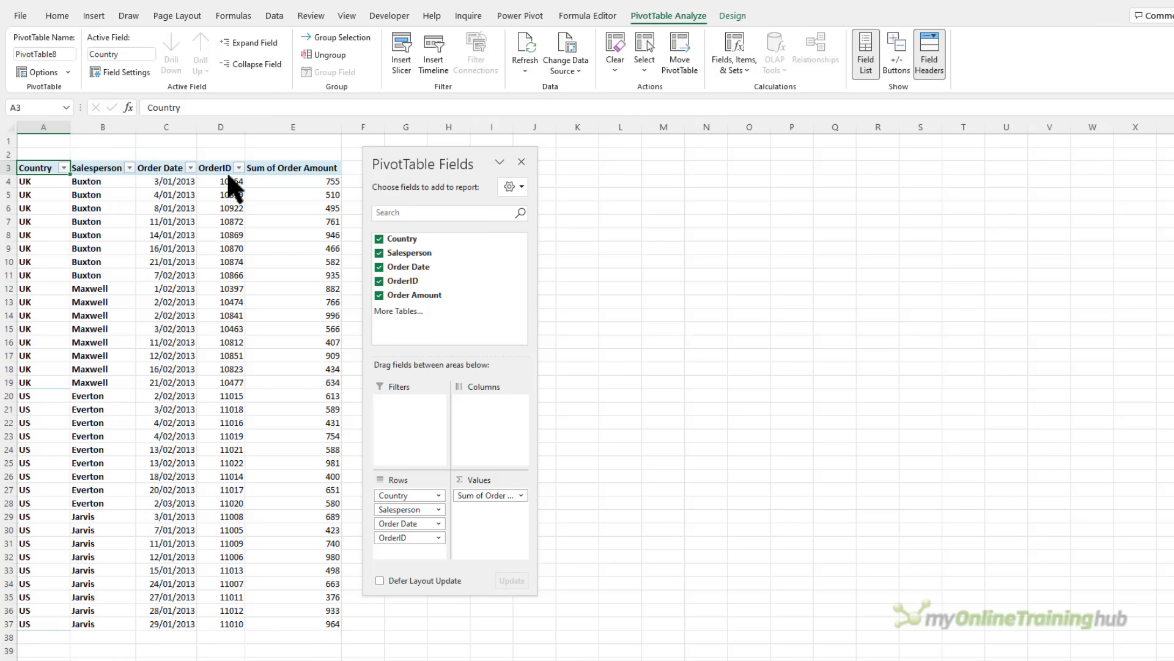
{"action": "key", "text": "ctrl+shift+Down"}
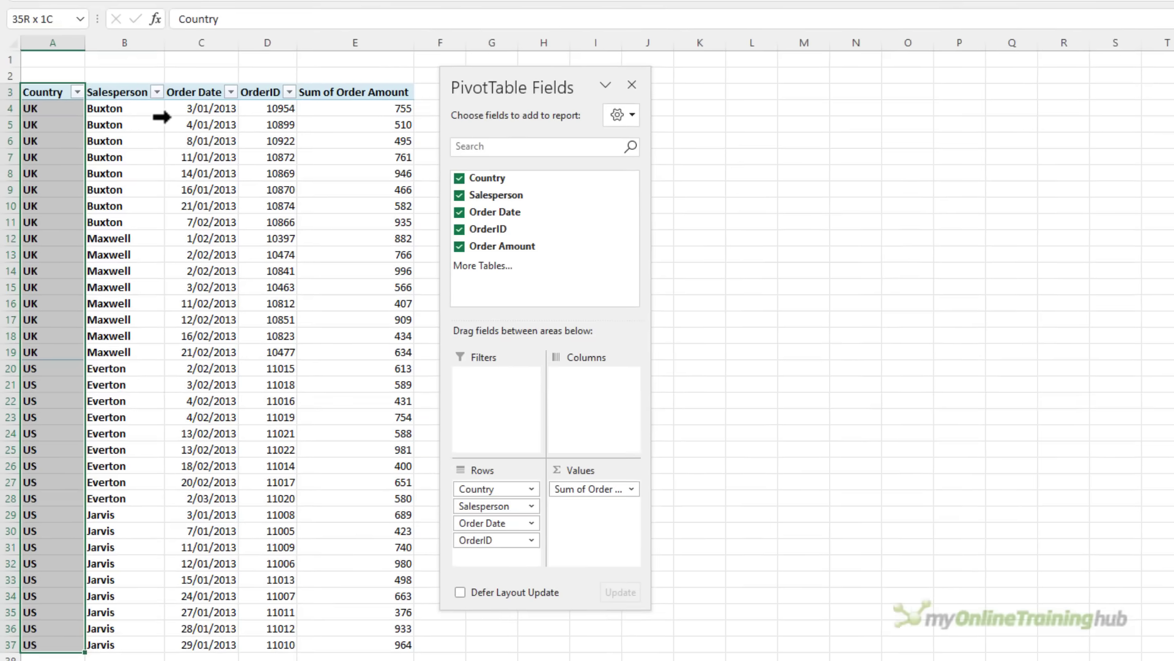
Move the Salesperson field into the PivotTable's report filter
{"action": "left_click", "coordinate": [162, 118]}
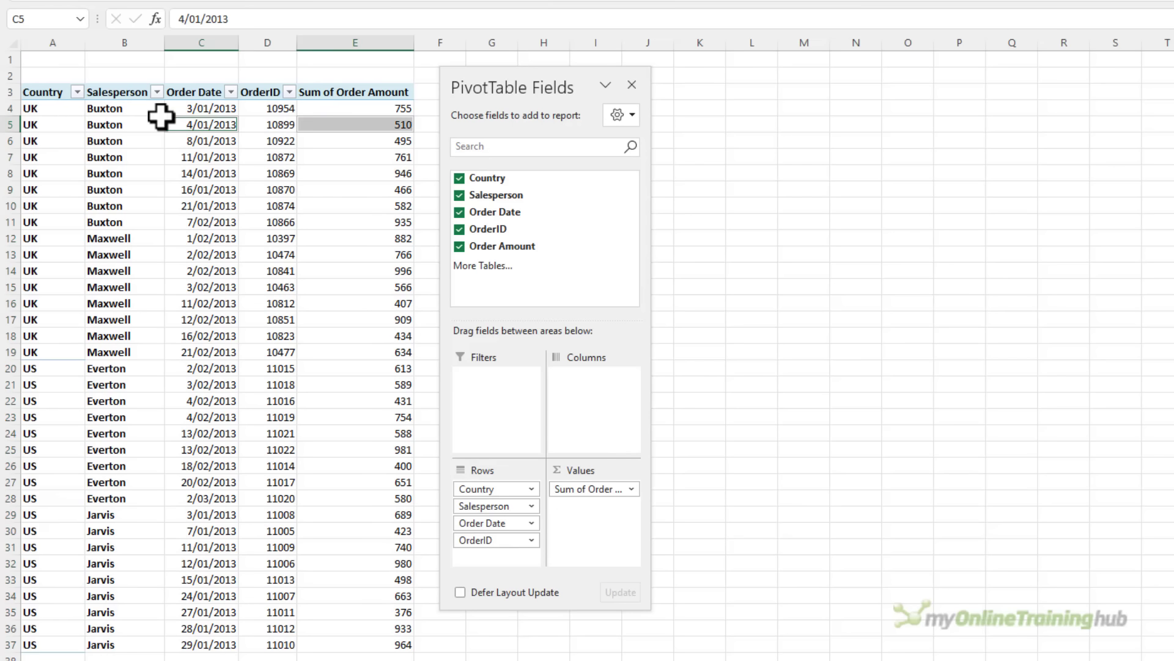
{"action": "left_click", "coordinate": [154, 122]}
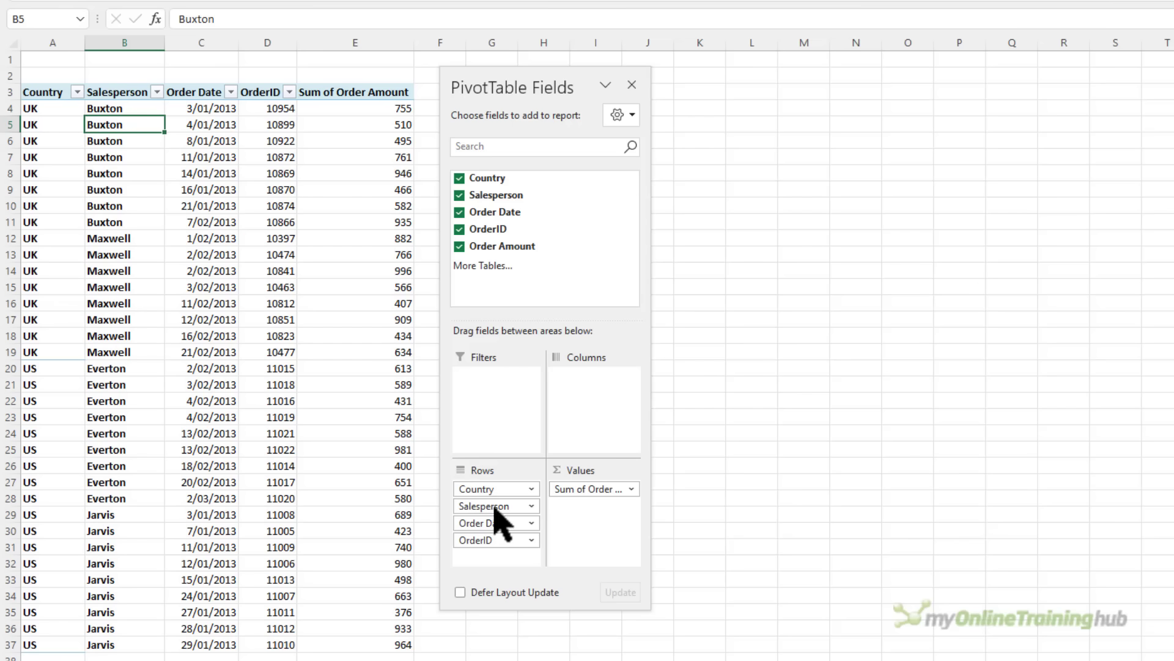
{"action": "left_click_drag", "start_coordinate": [495, 506], "coordinate": [496, 403]}
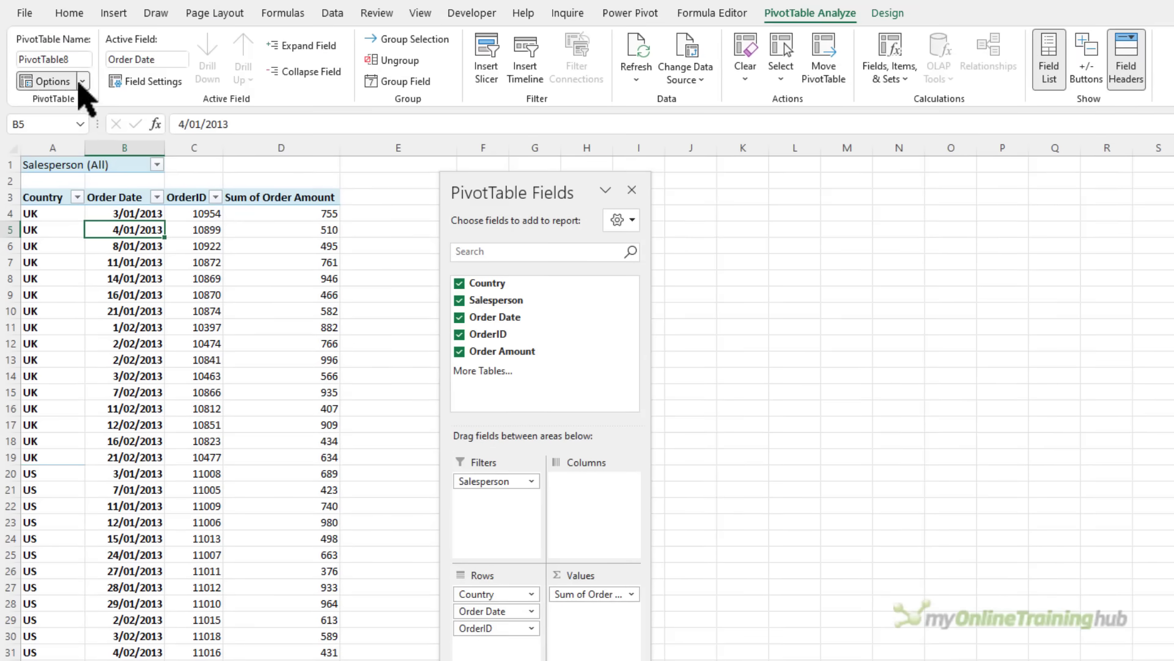
Use Show Report Filter Pages on Salesperson to create one sheet per salesperson
{"action": "left_click", "coordinate": [81, 82]}
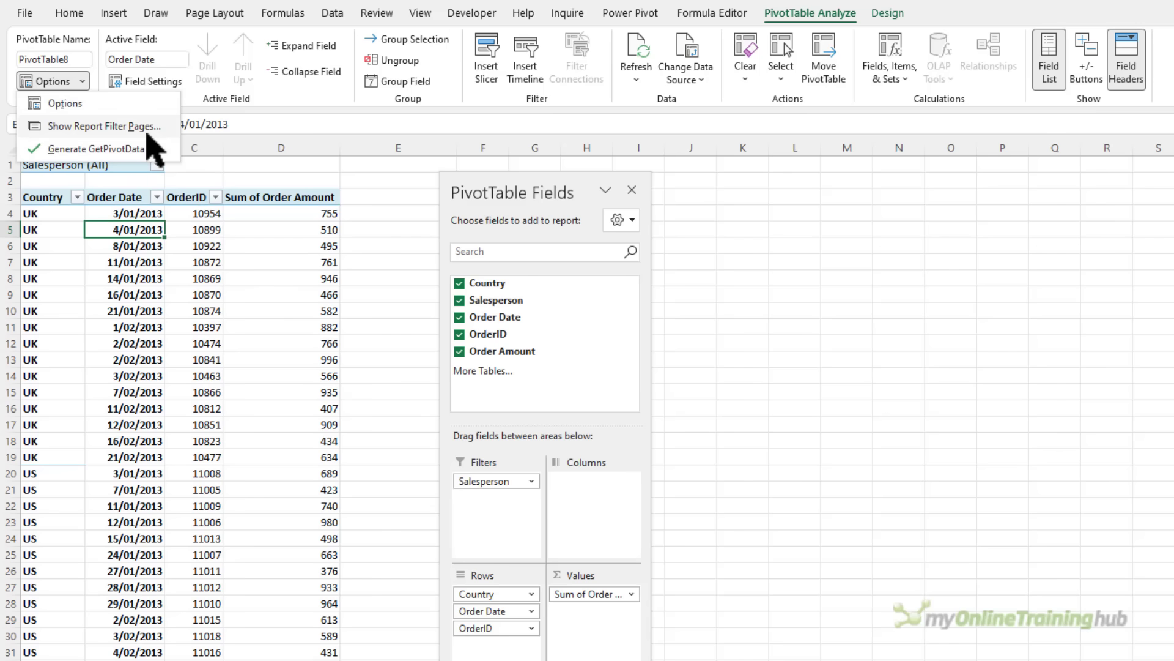
{"action": "left_click", "coordinate": [147, 130]}
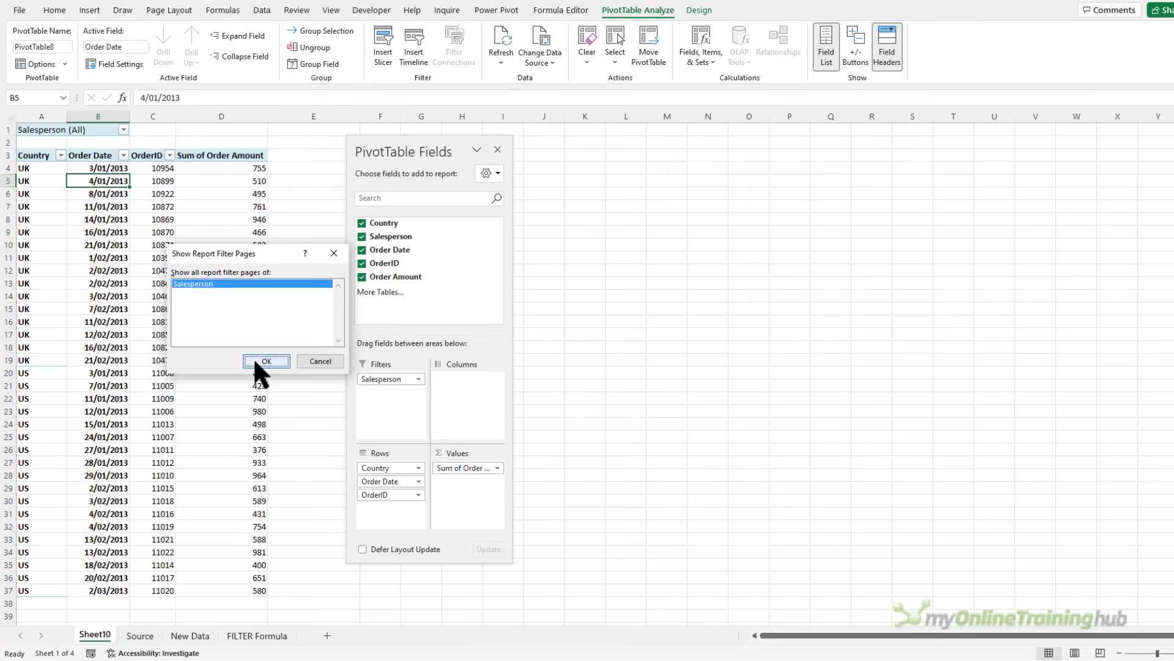
{"action": "left_click", "coordinate": [256, 361]}
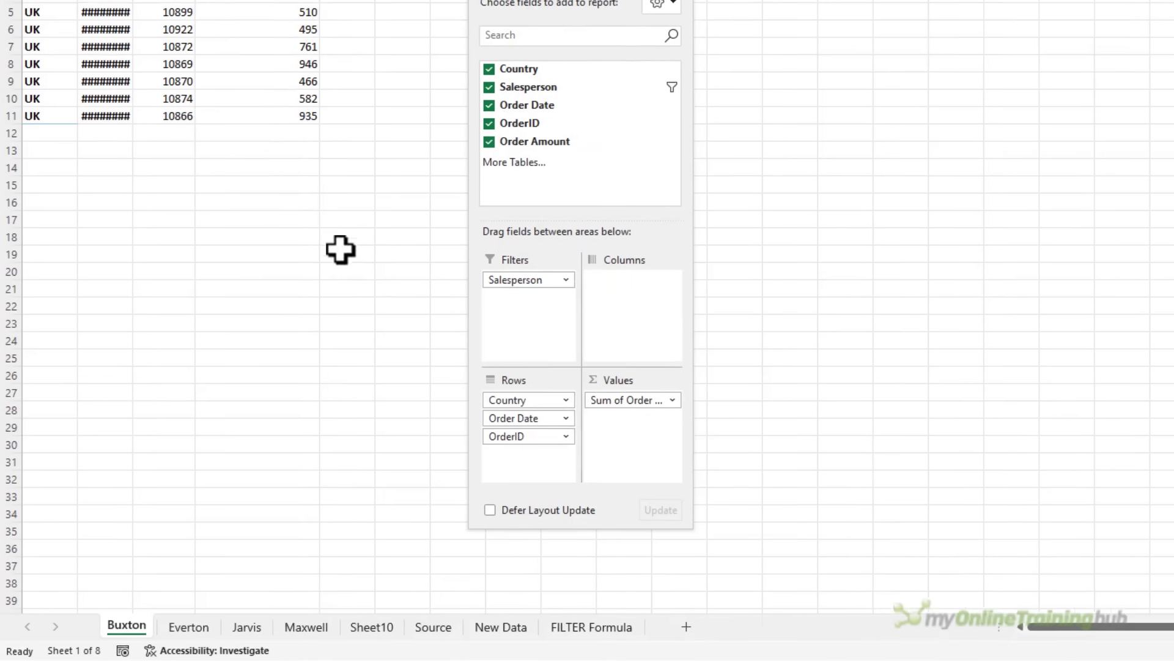
AutoFit column B on the Buxton, Everton, Jarvis and Maxwell sheets so dates show fully
{"action": "double_click", "coordinate": [136, 0]}
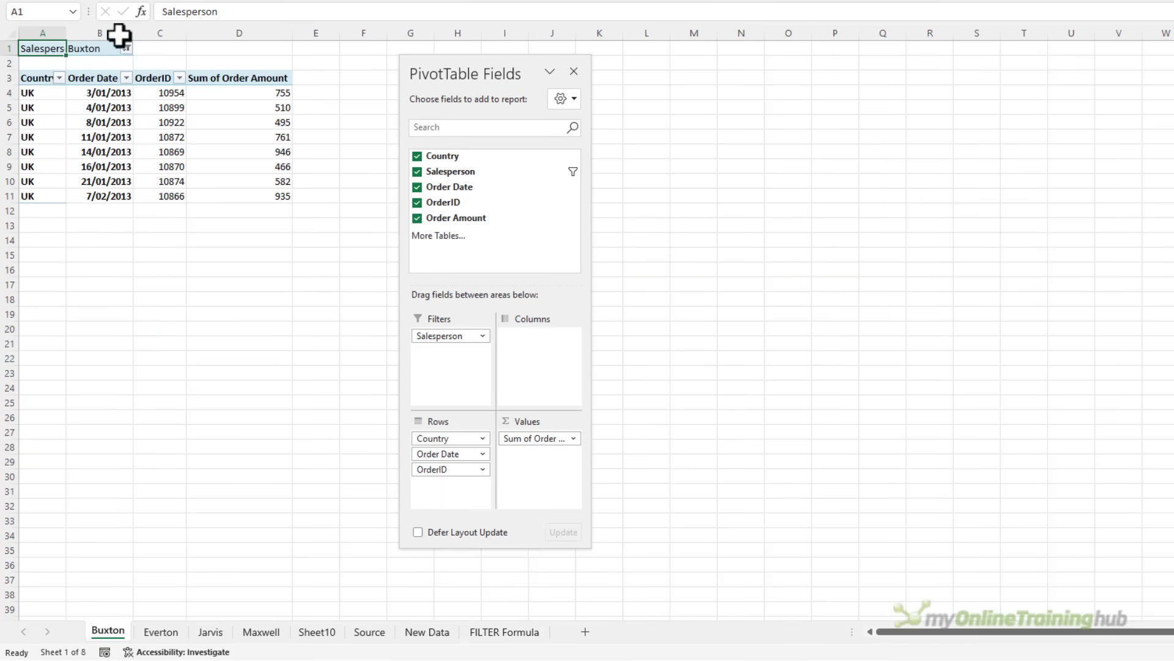
{"action": "left_click", "coordinate": [162, 635]}
{"action": "double_click", "coordinate": [114, 33]}
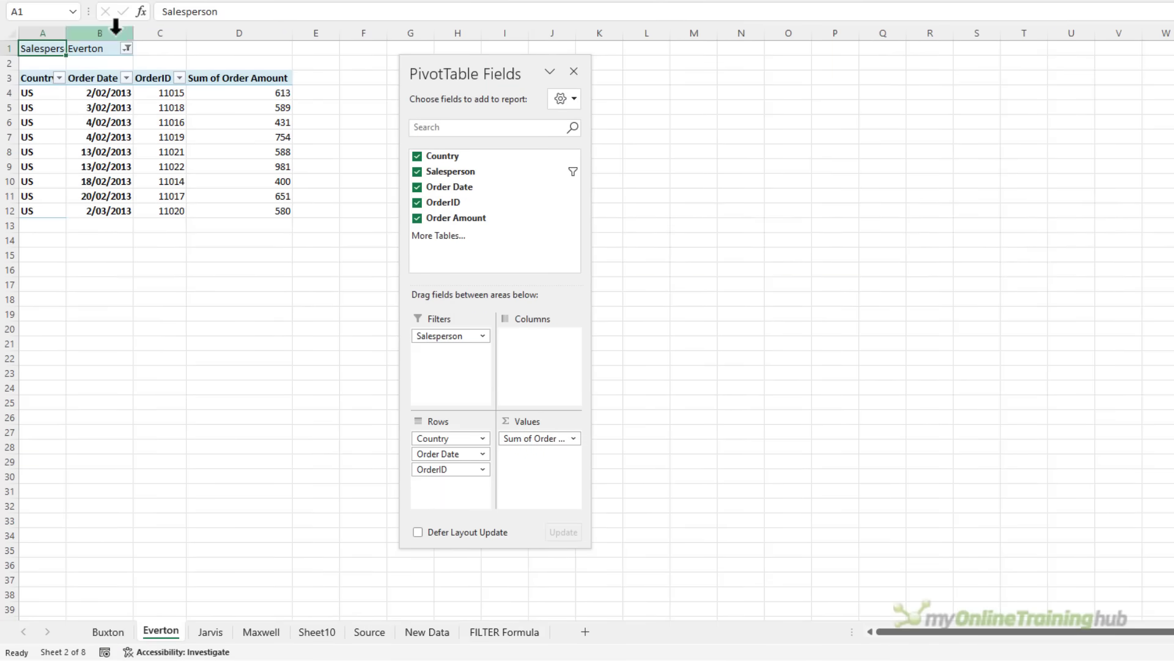
{"action": "left_click", "coordinate": [215, 632]}
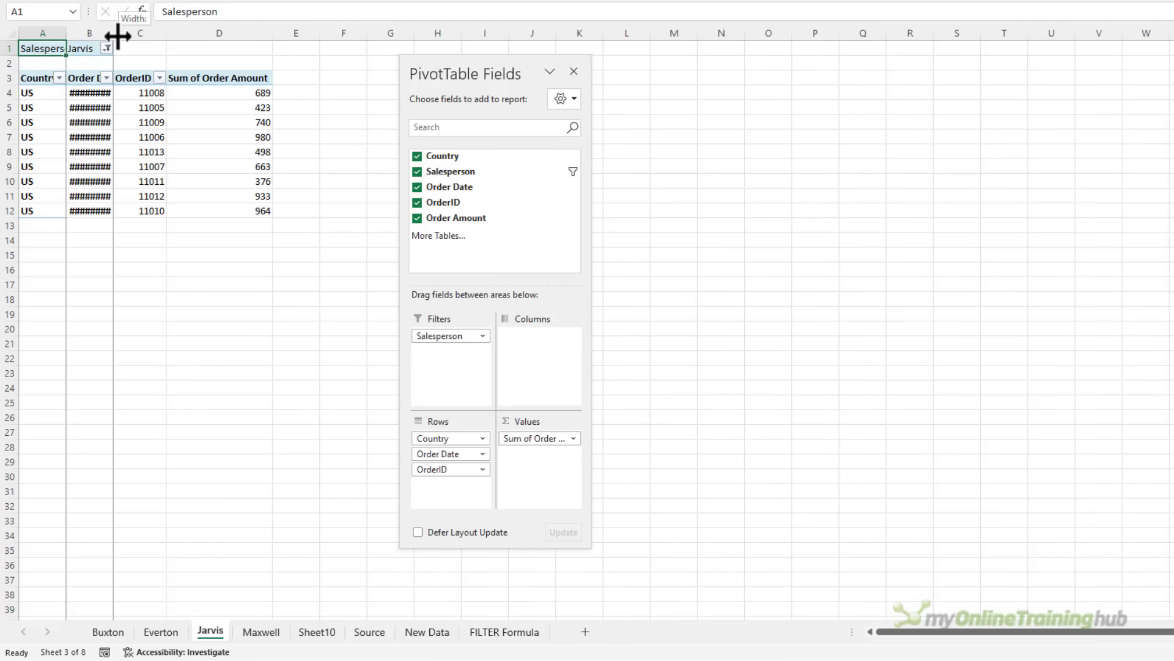
{"action": "double_click", "coordinate": [114, 33]}
{"action": "left_click", "coordinate": [251, 631]}
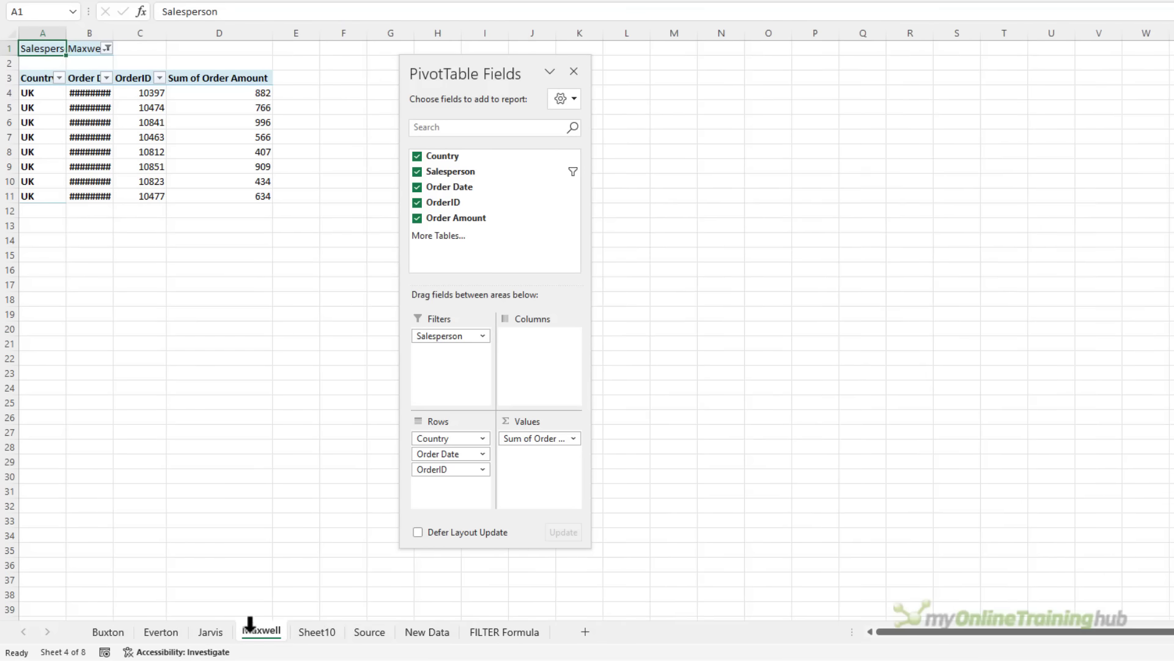
{"action": "double_click", "coordinate": [114, 33]}
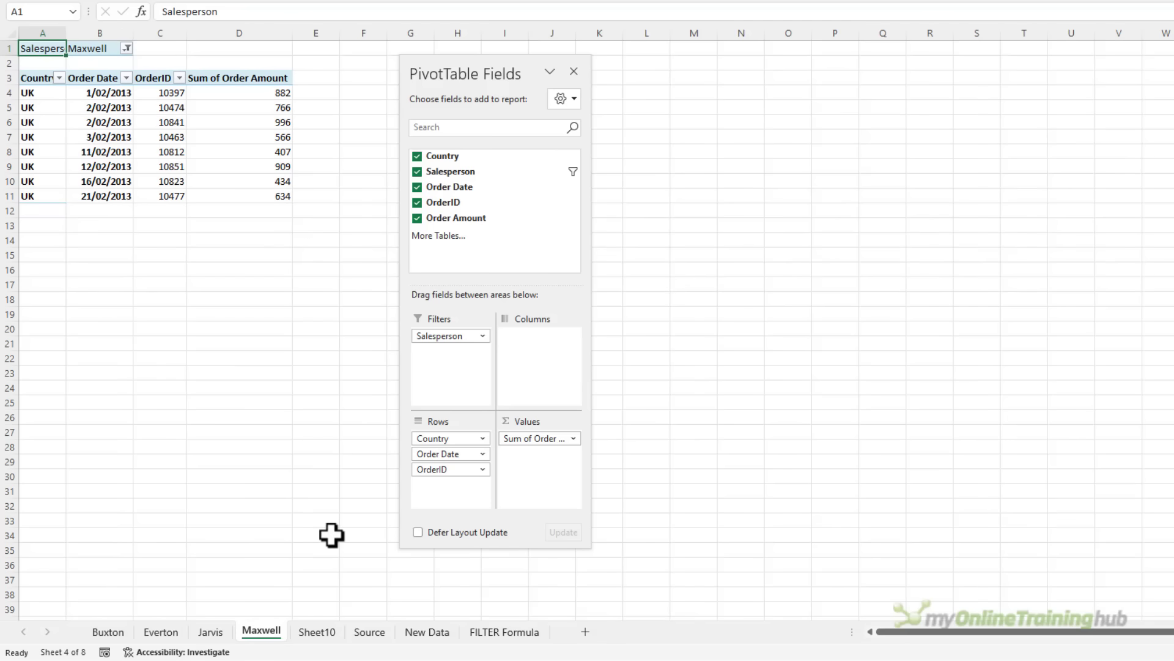
Copy the four New Data rows A2:E5 and paste them below the Source table at A36
{"action": "left_click", "coordinate": [405, 633]}
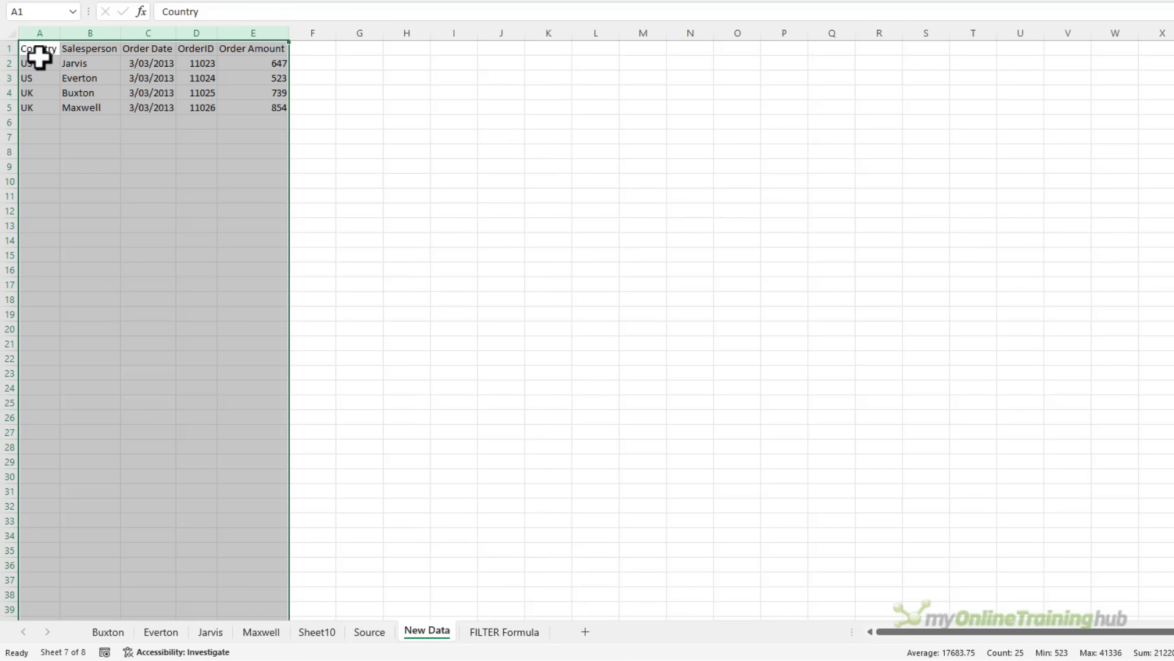
{"action": "left_click_drag", "start_coordinate": [39, 61], "coordinate": [257, 109]}
{"action": "key", "text": "ctrl+c"}
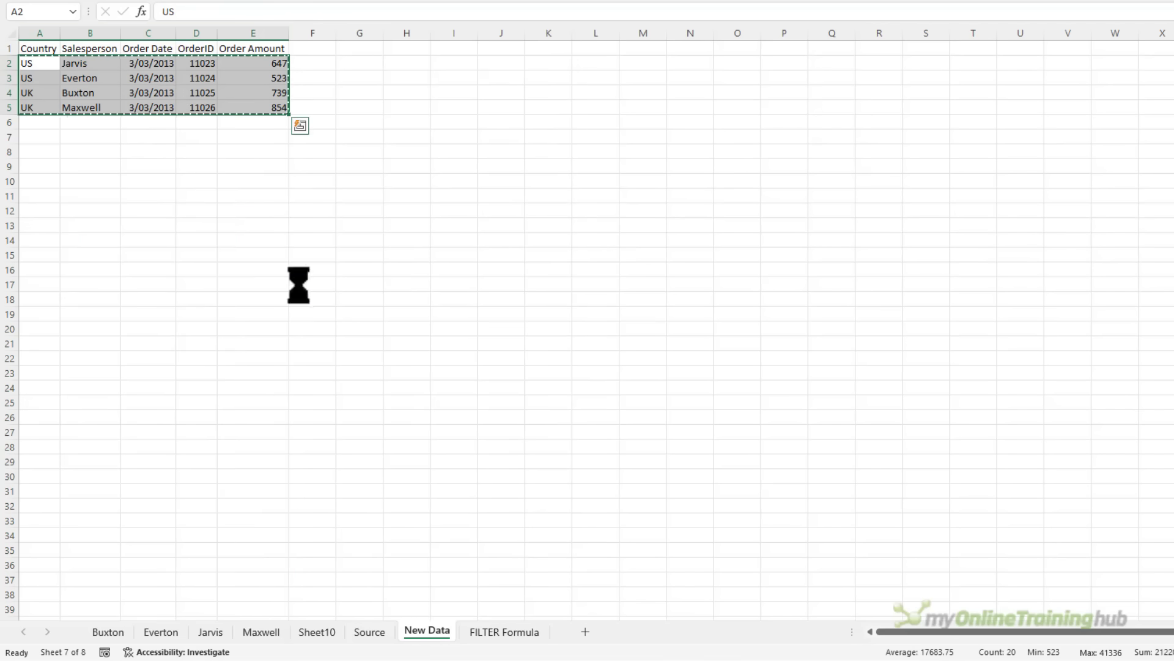
{"action": "left_click", "coordinate": [372, 631]}
{"action": "left_click", "coordinate": [44, 564]}
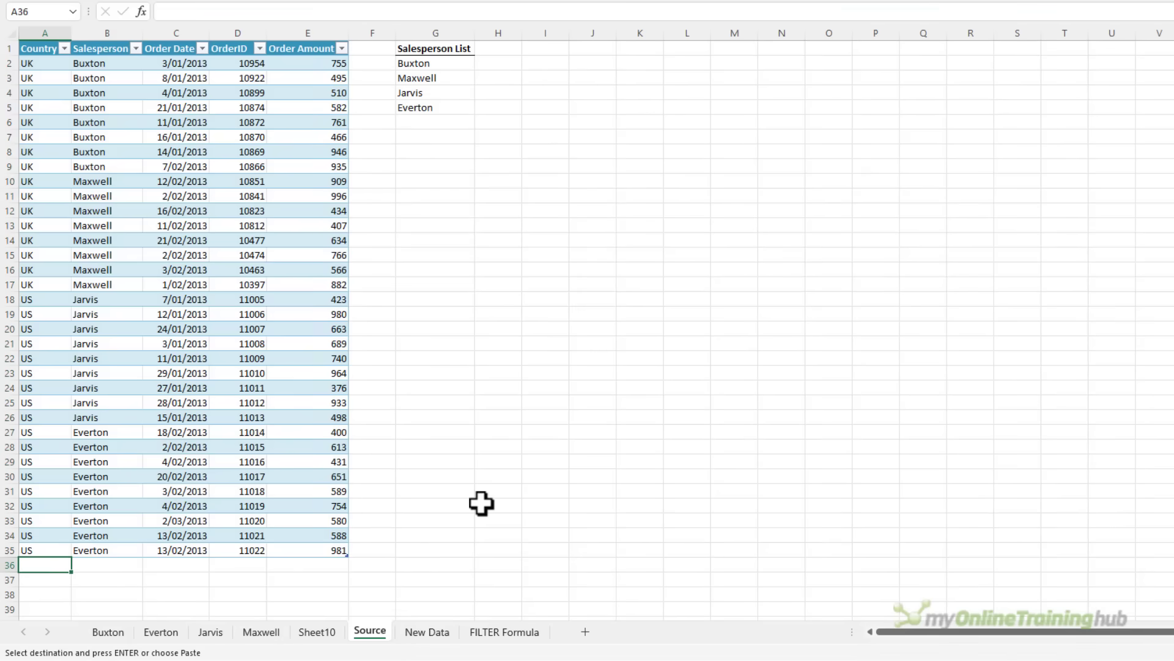
{"action": "key", "text": "ctrl+v"}
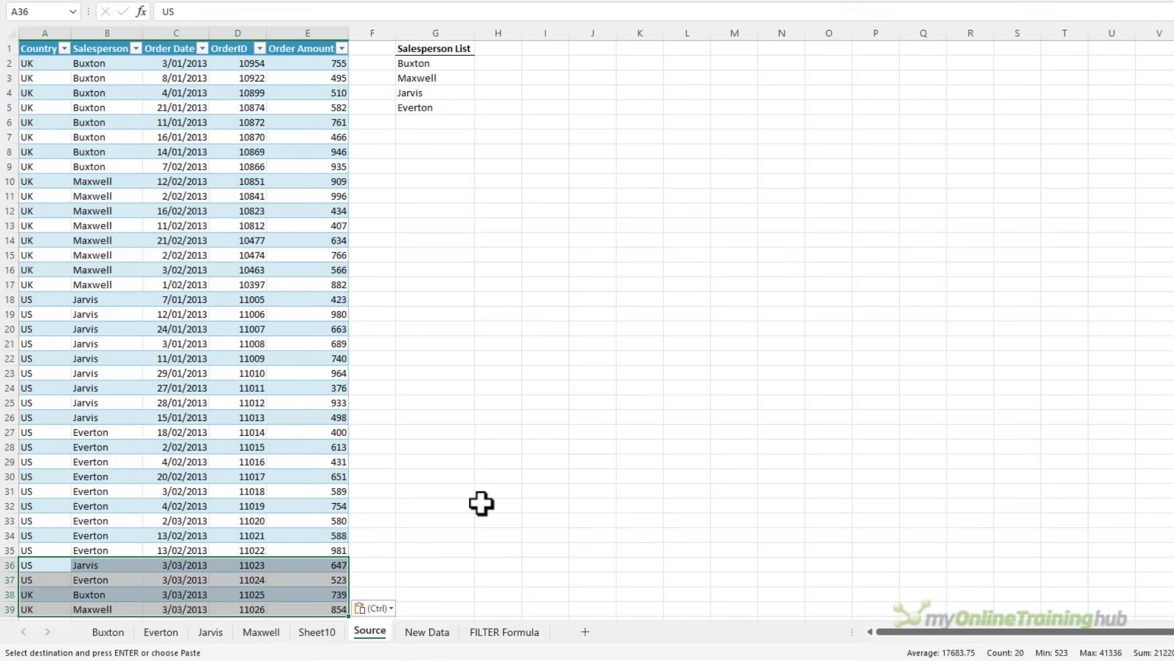
{"action": "scroll", "coordinate": [479, 501], "scroll_direction": "down", "scroll_amount": 2}
{"action": "left_click", "coordinate": [430, 508]}
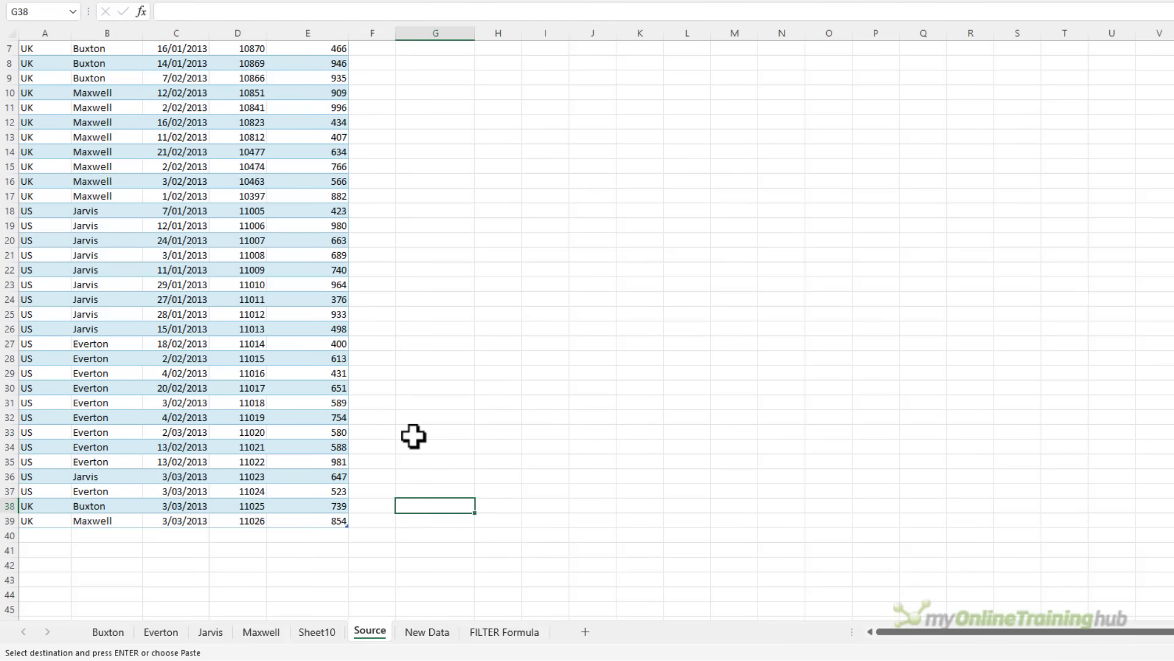
Check the pasted rows 36–39 on Source, then return to the Buxton pivot sheet
{"action": "scroll", "coordinate": [413, 435], "scroll_direction": "up", "scroll_amount": 2}
{"action": "scroll", "coordinate": [414, 436], "scroll_direction": "down", "scroll_amount": 1}
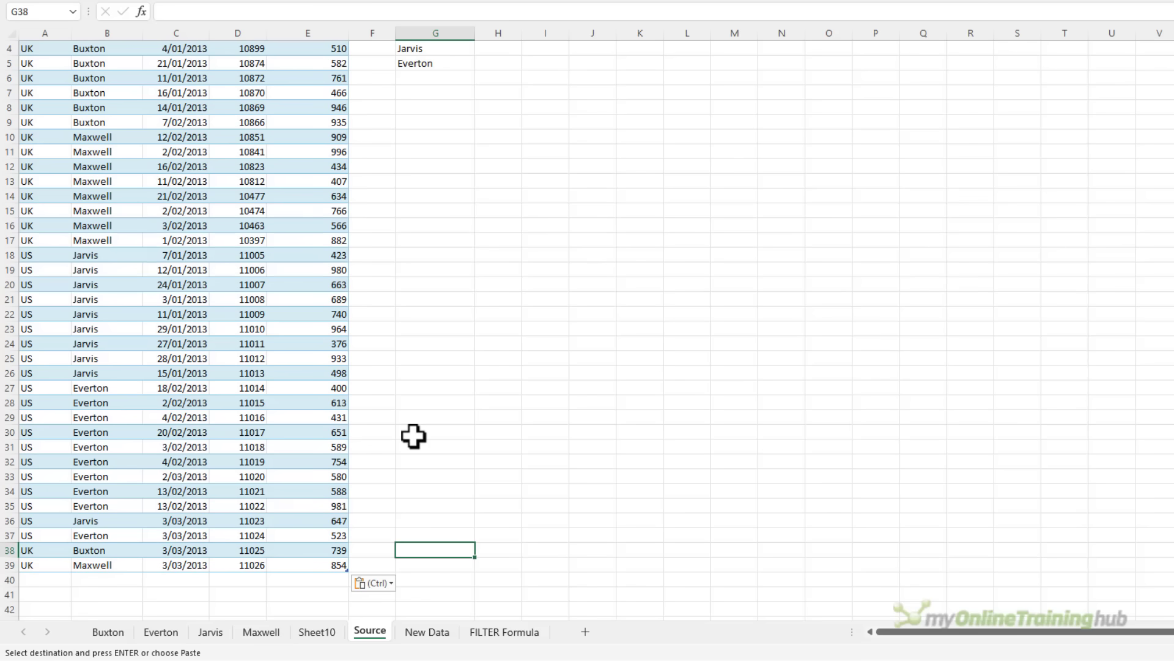
{"action": "scroll", "coordinate": [414, 436], "scroll_direction": "up", "scroll_amount": 1}
{"action": "left_click", "coordinate": [107, 633]}
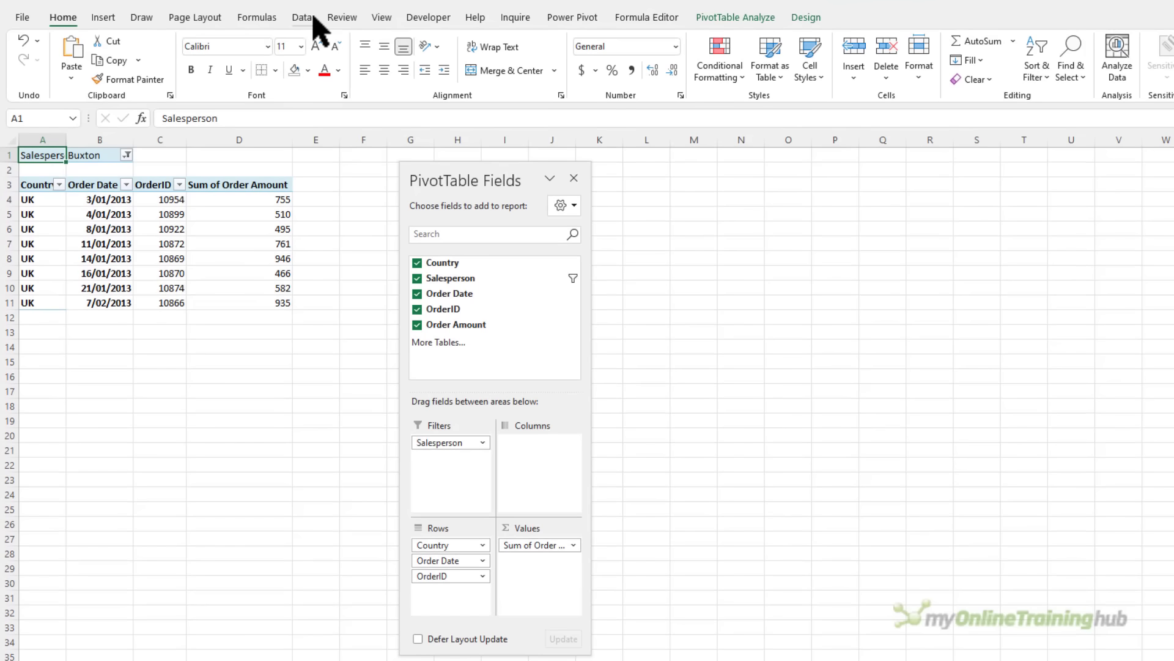
Refresh All, then check the Everton, Jarvis and Maxwell reports for the new 3/03/2013 orders
{"action": "left_click", "coordinate": [311, 19]}
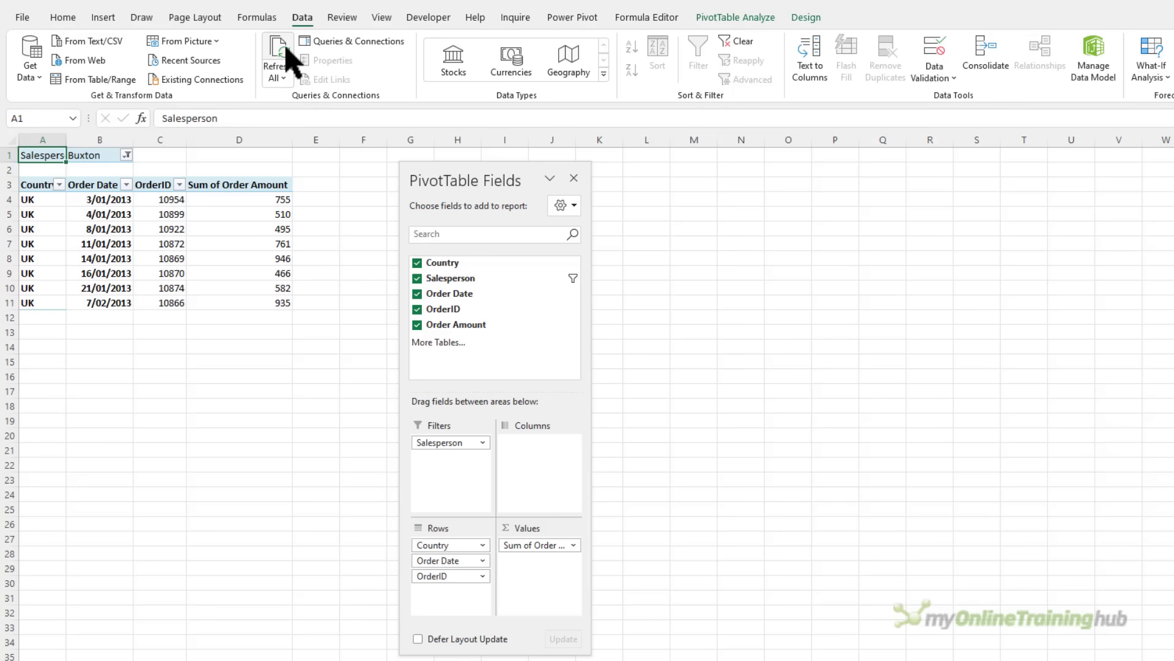
{"action": "left_click", "coordinate": [288, 54]}
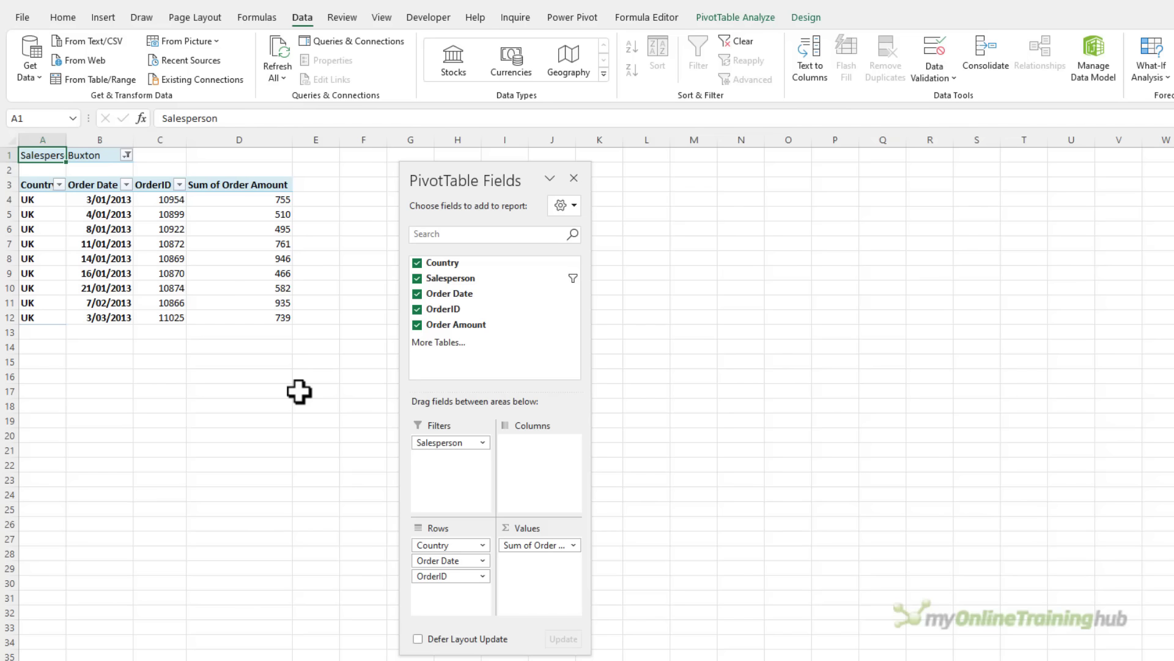
{"action": "key", "text": "ctrl+Page_Down"}
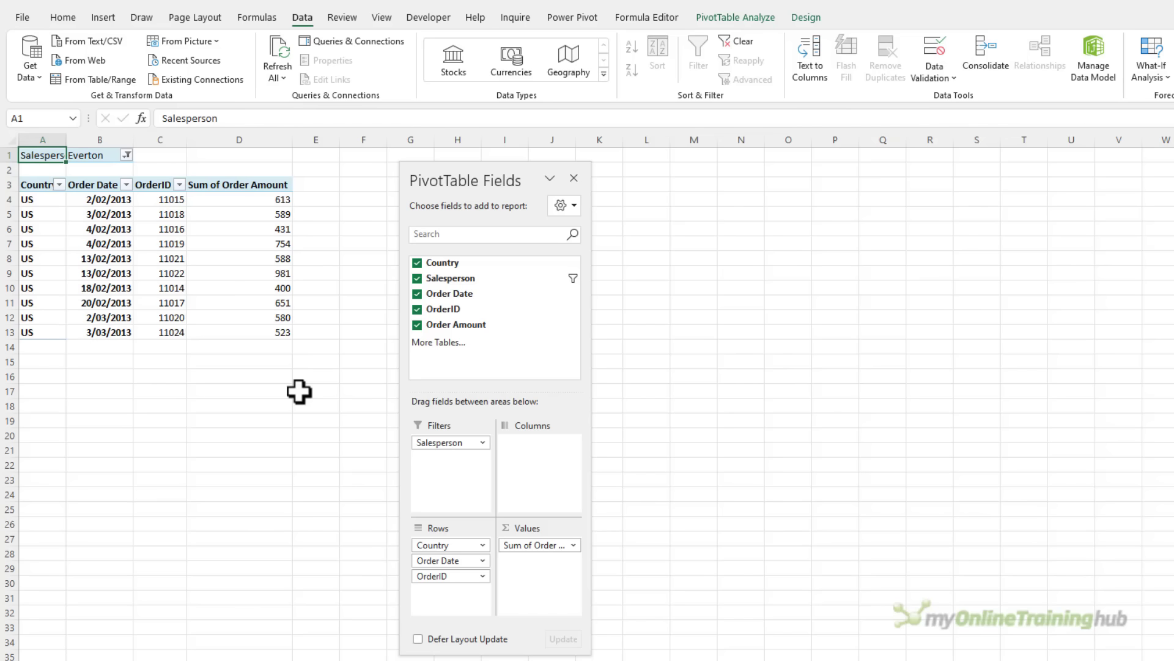
{"action": "key", "text": "ctrl+Page_Down"}
{"action": "key", "text": "ctrl+Page_Down"}
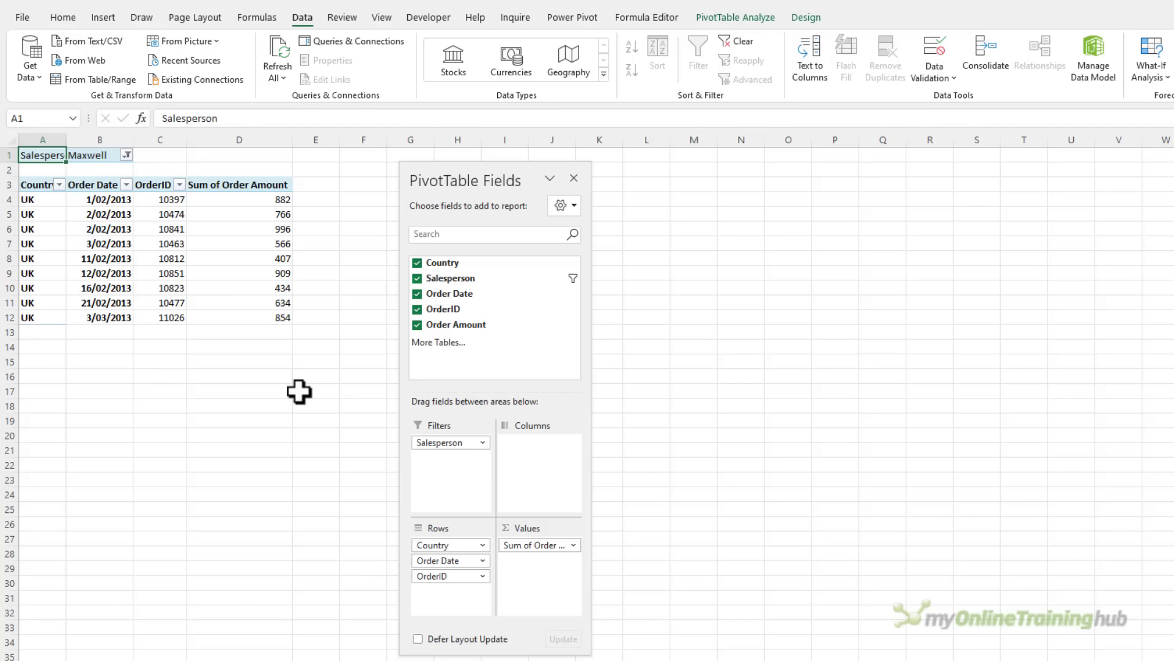
{"action": "key", "text": "ctrl+Page_Down"}
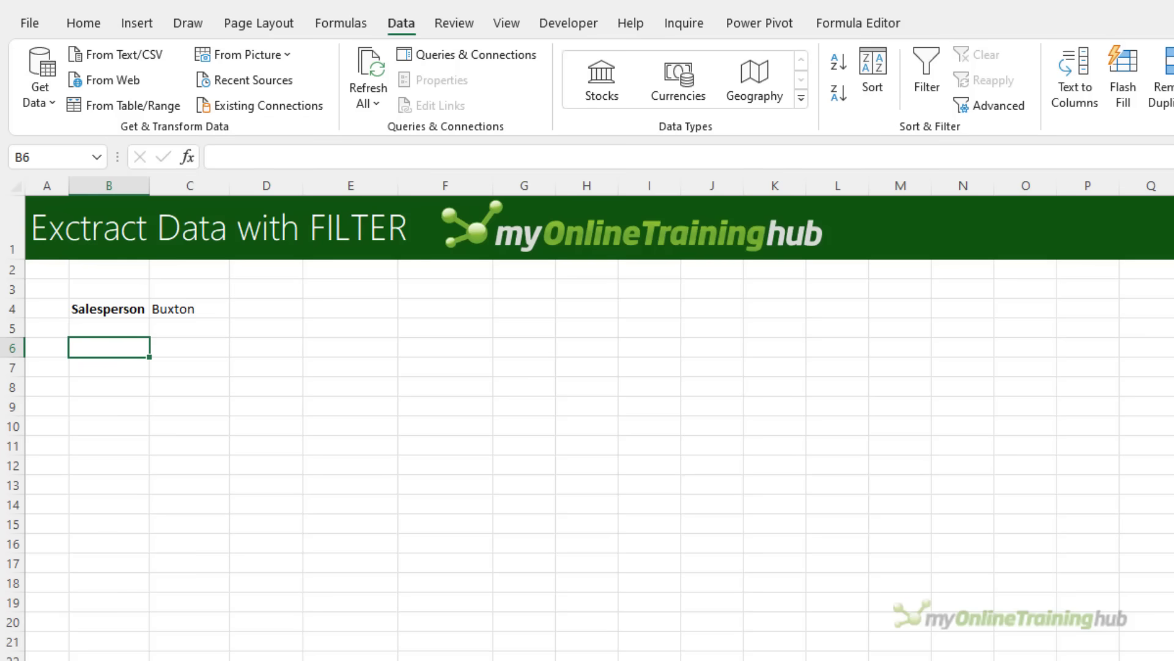
Enter =FILTER(Table3,Table3[Salesperson]='FILTER Formula'!C4,"") in B6 to spill Everton's orders
{"action": "type", "text": "=FILTER("}
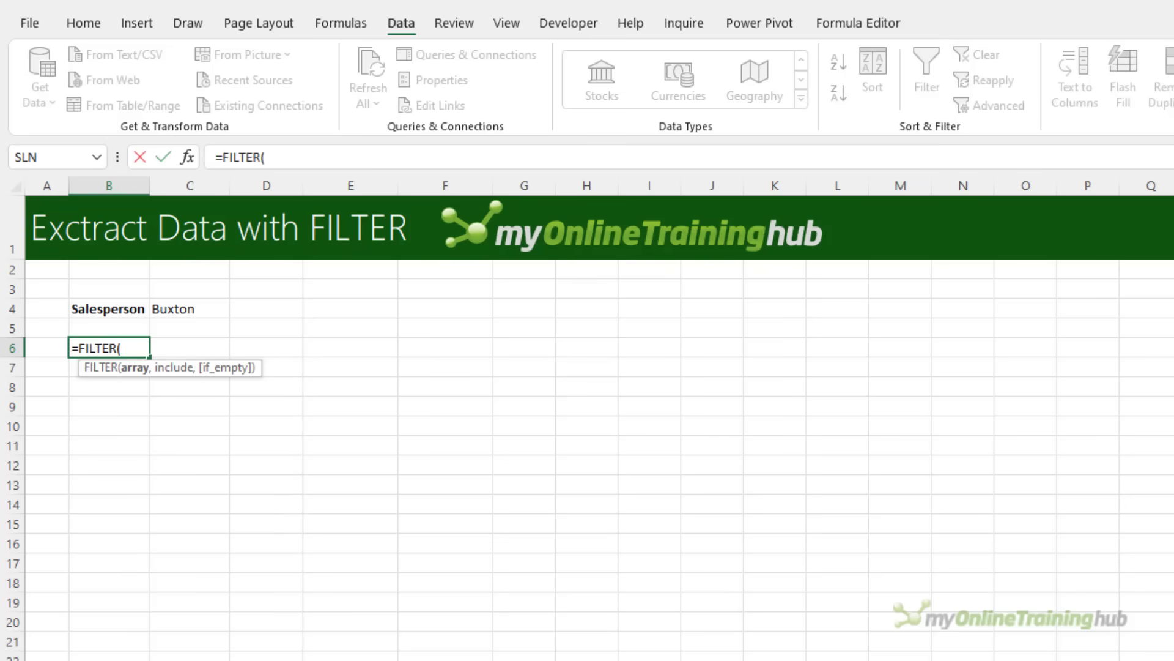
{"action": "type", "text": "tab"}
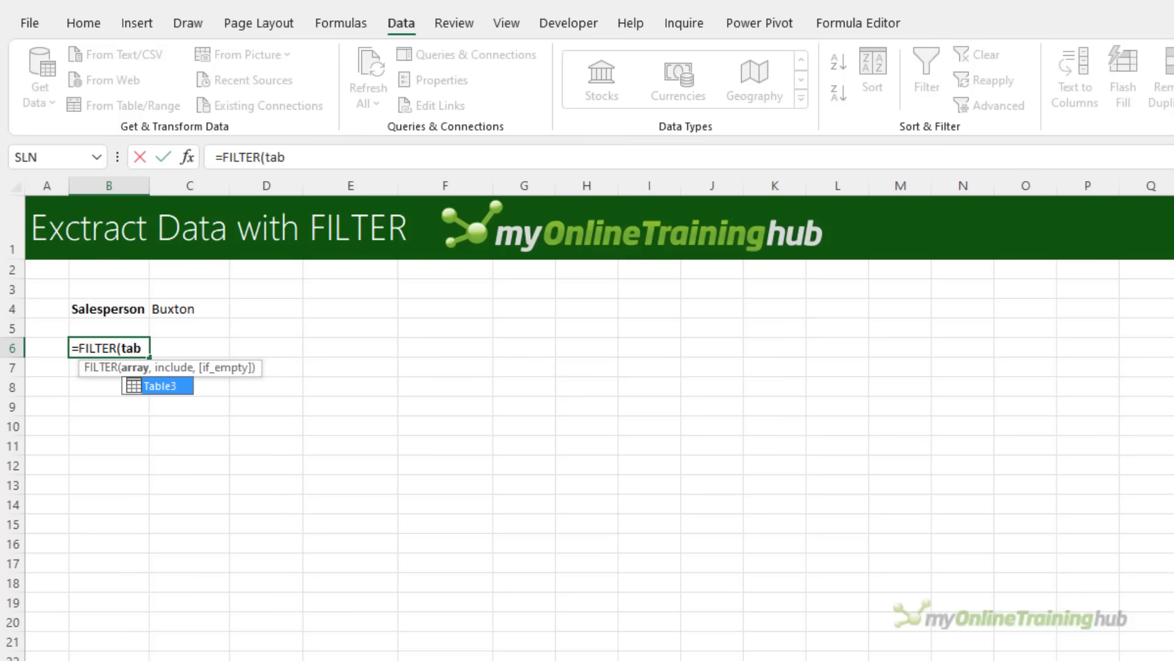
{"action": "key", "text": "Tab"}
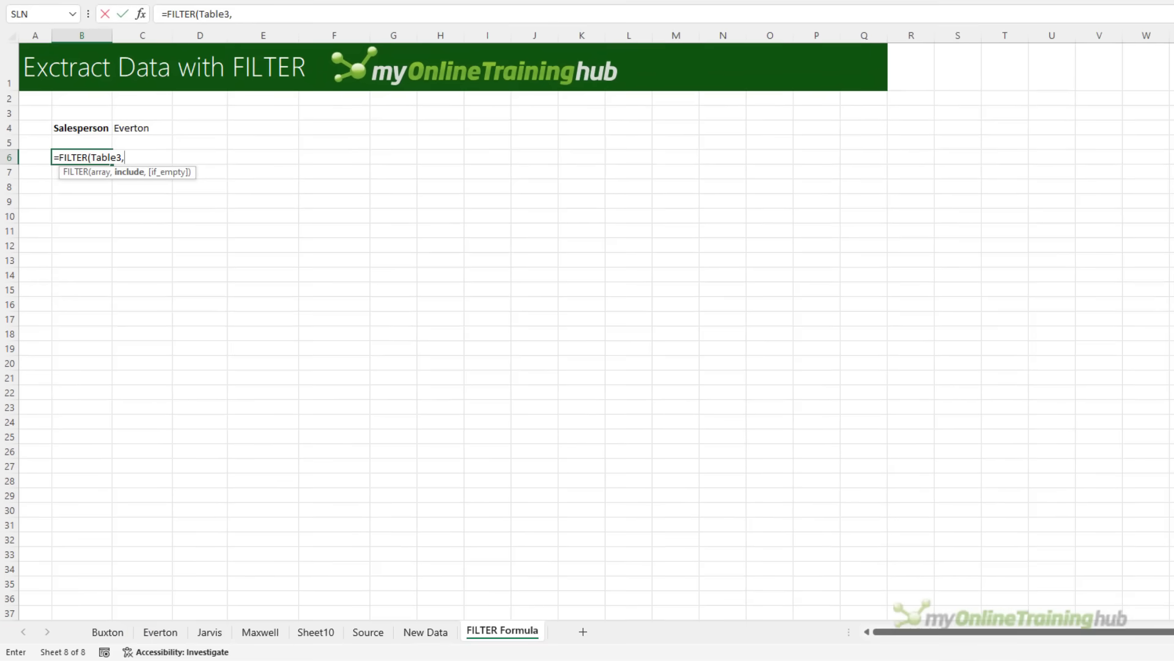
{"action": "left_click", "coordinate": [370, 632]}
{"action": "left_click", "coordinate": [113, 44]}
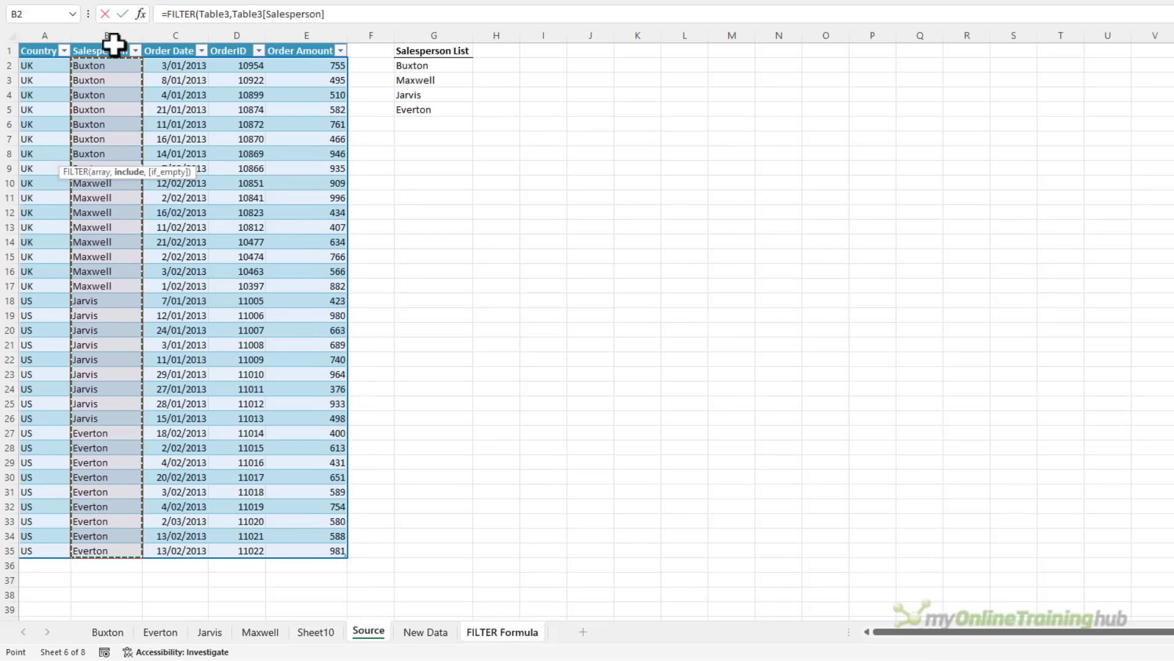
{"action": "type", "text": "="}
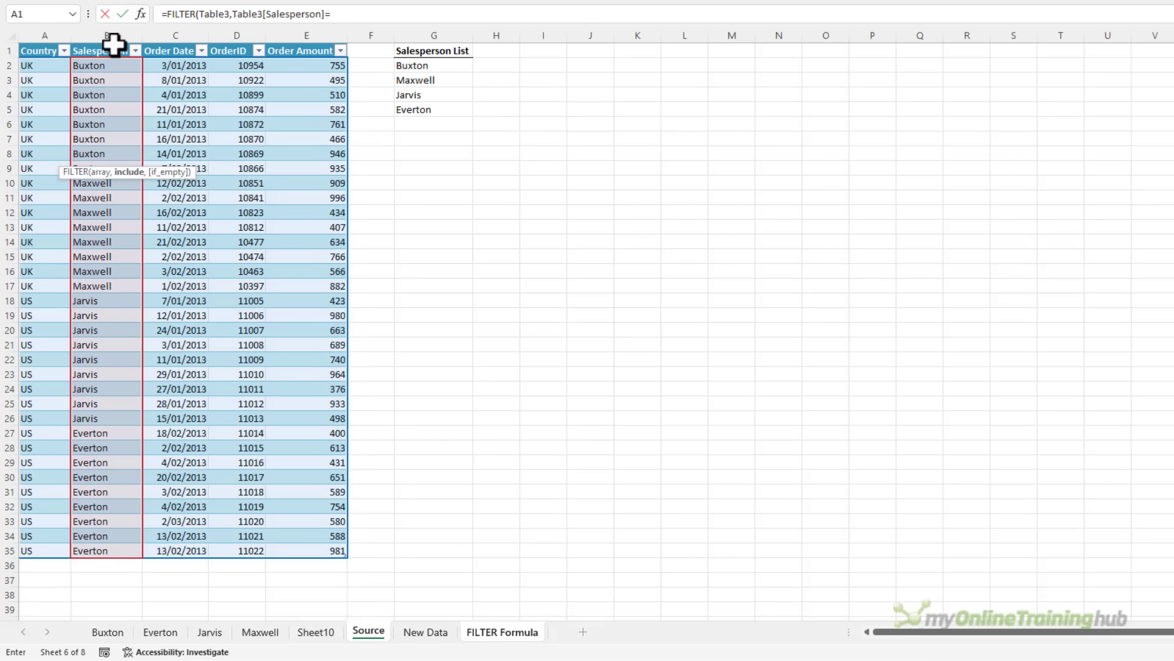
{"action": "left_click", "coordinate": [492, 632]}
{"action": "left_click", "coordinate": [131, 123]}
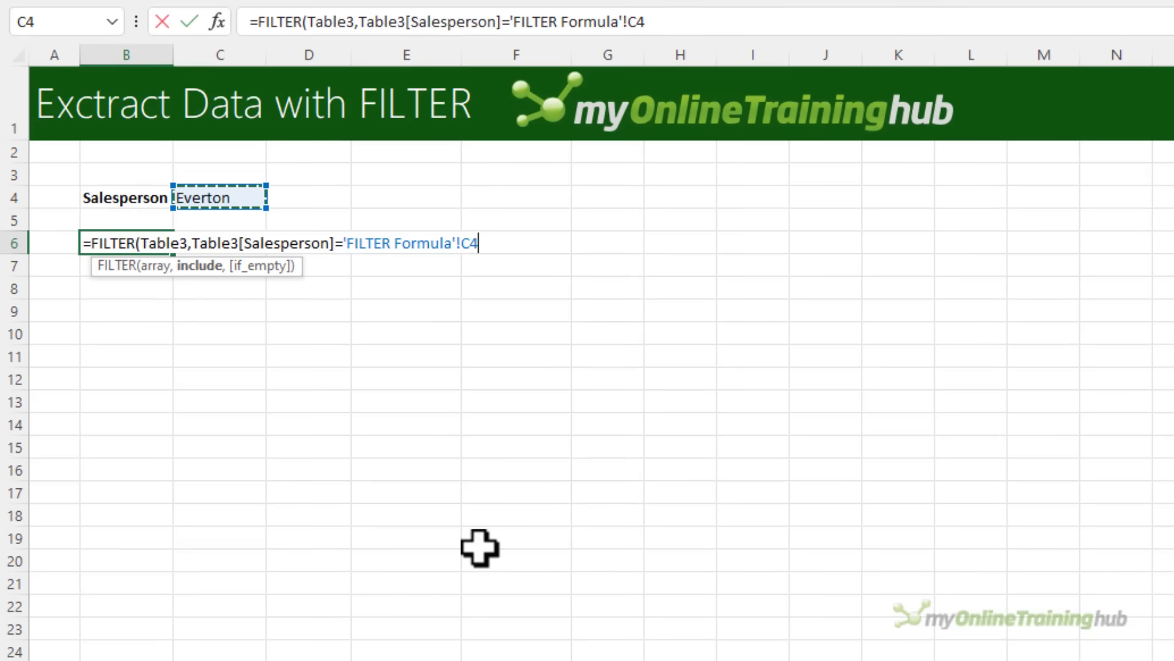
{"action": "type", "text": ","}
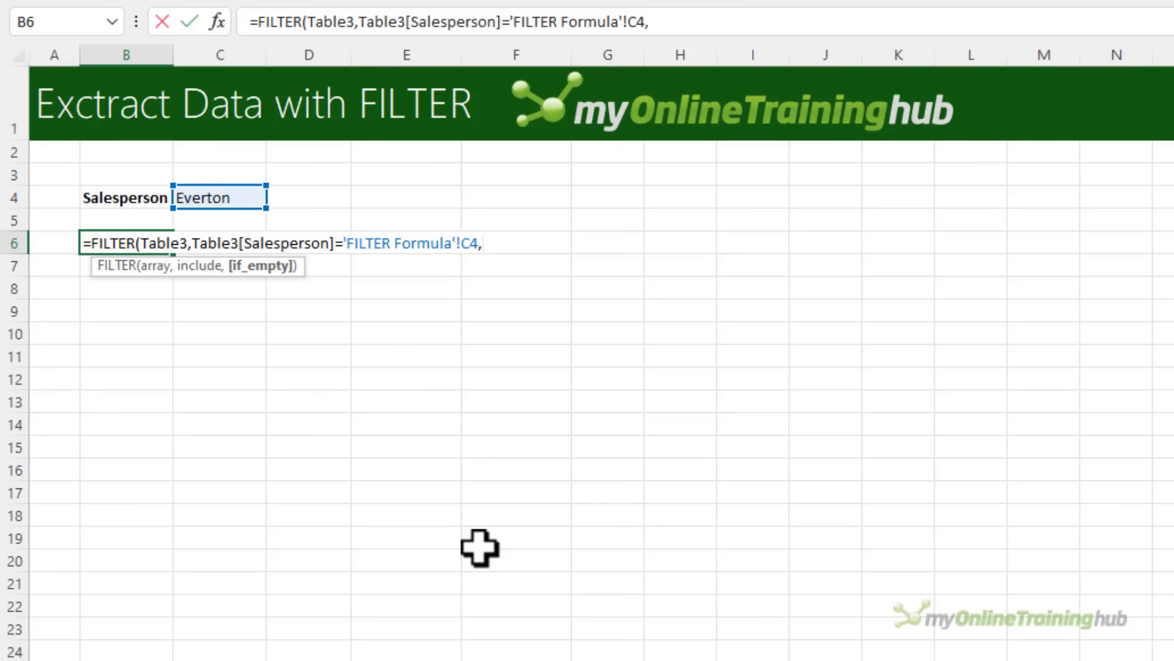
{"action": "type", "text": "\"\")"}
{"action": "key", "text": "Return"}
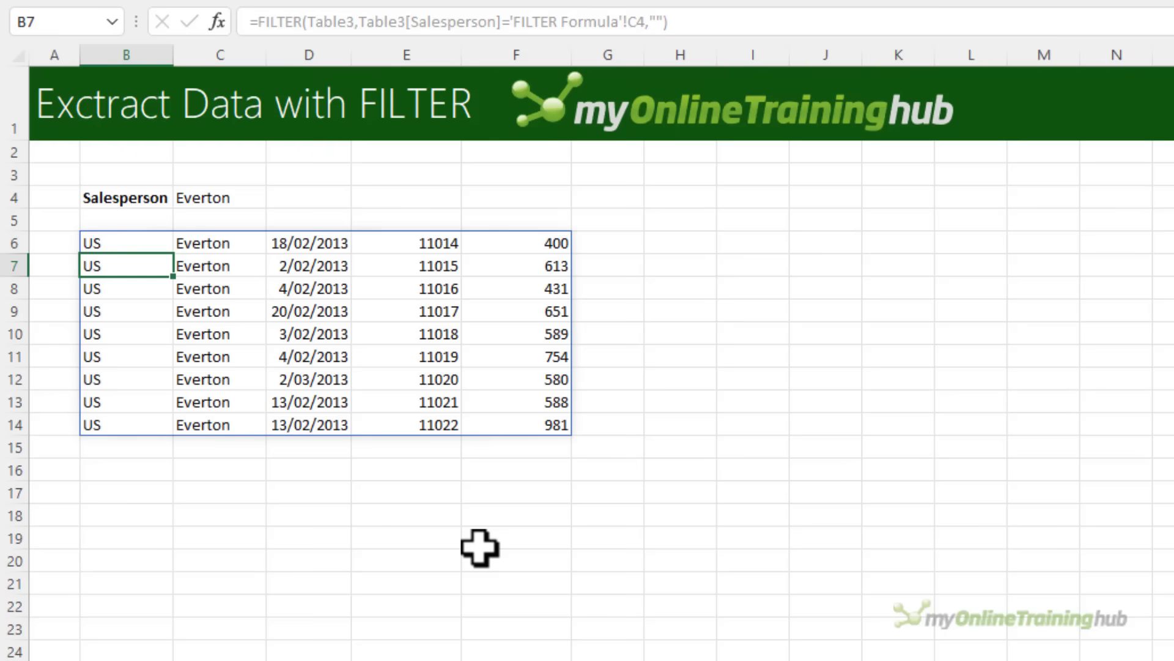
Pick Buxton, then Maxwell, then Jarvis from the C4 dropdown, ending on Jarvis's orders 11005–11013
{"action": "key", "text": "Up"}
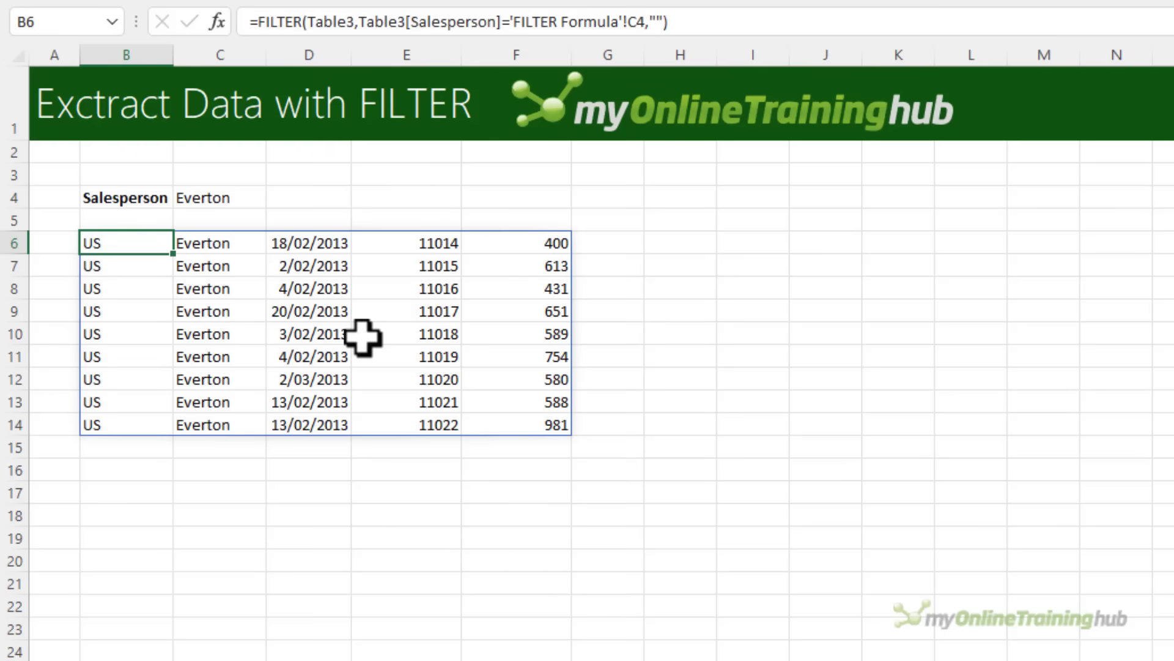
{"action": "left_click", "coordinate": [241, 201]}
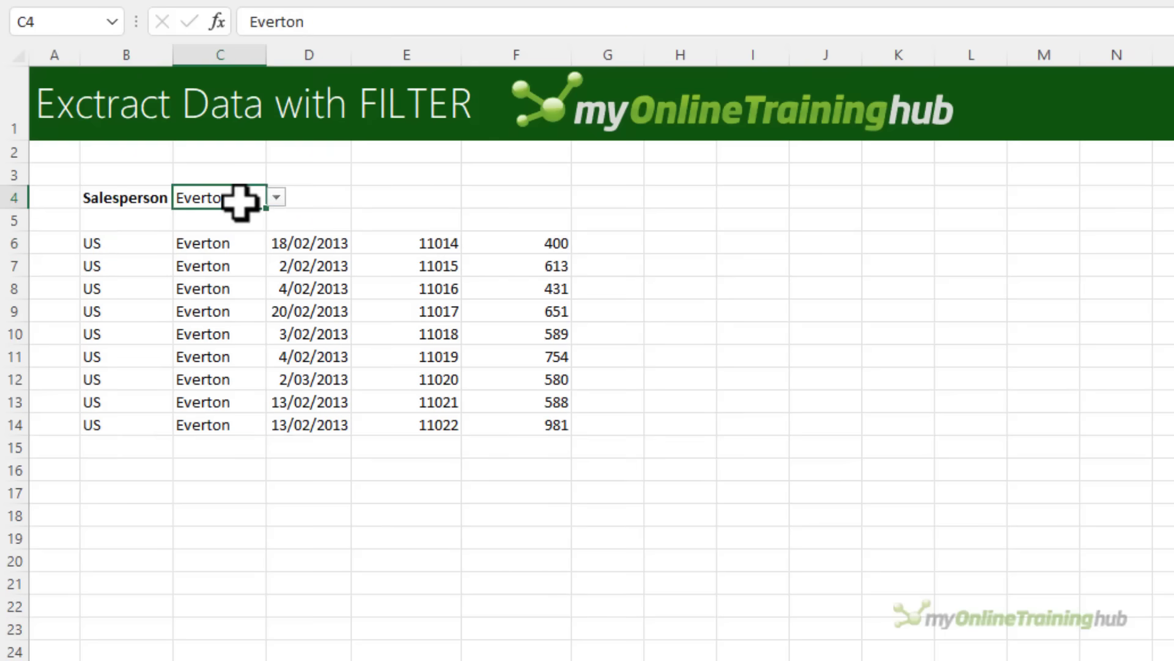
{"action": "left_click", "coordinate": [276, 197]}
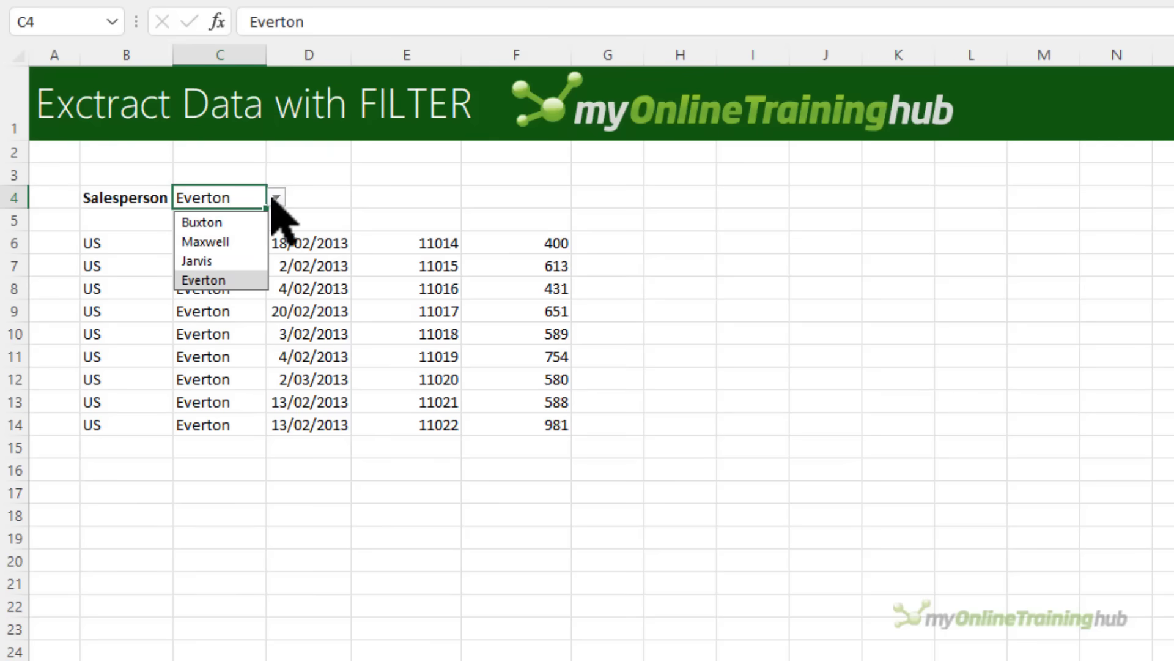
{"action": "left_click", "coordinate": [249, 224]}
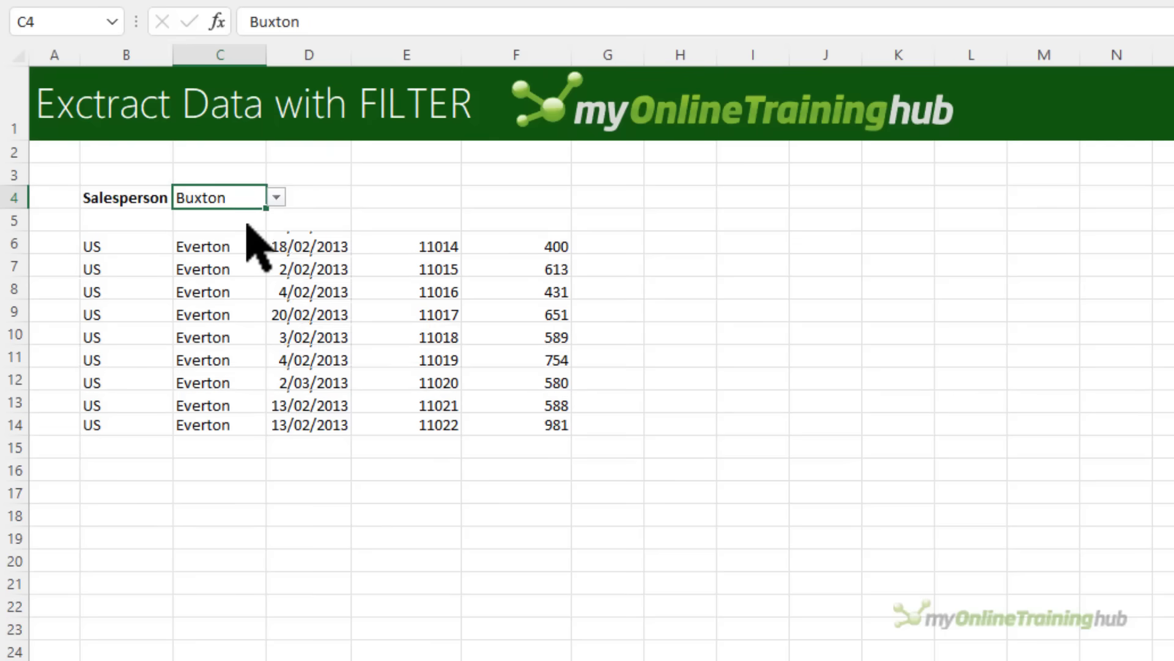
{"action": "left_click", "coordinate": [276, 197]}
{"action": "left_click", "coordinate": [217, 241]}
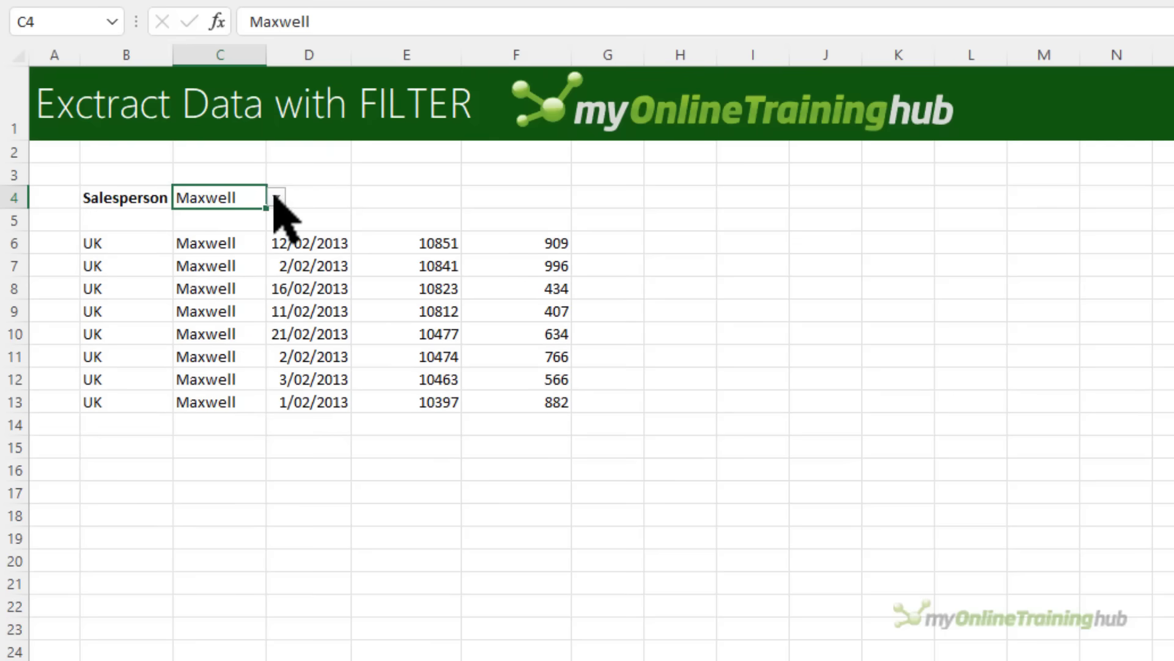
{"action": "left_click", "coordinate": [277, 197]}
{"action": "left_click", "coordinate": [234, 261]}
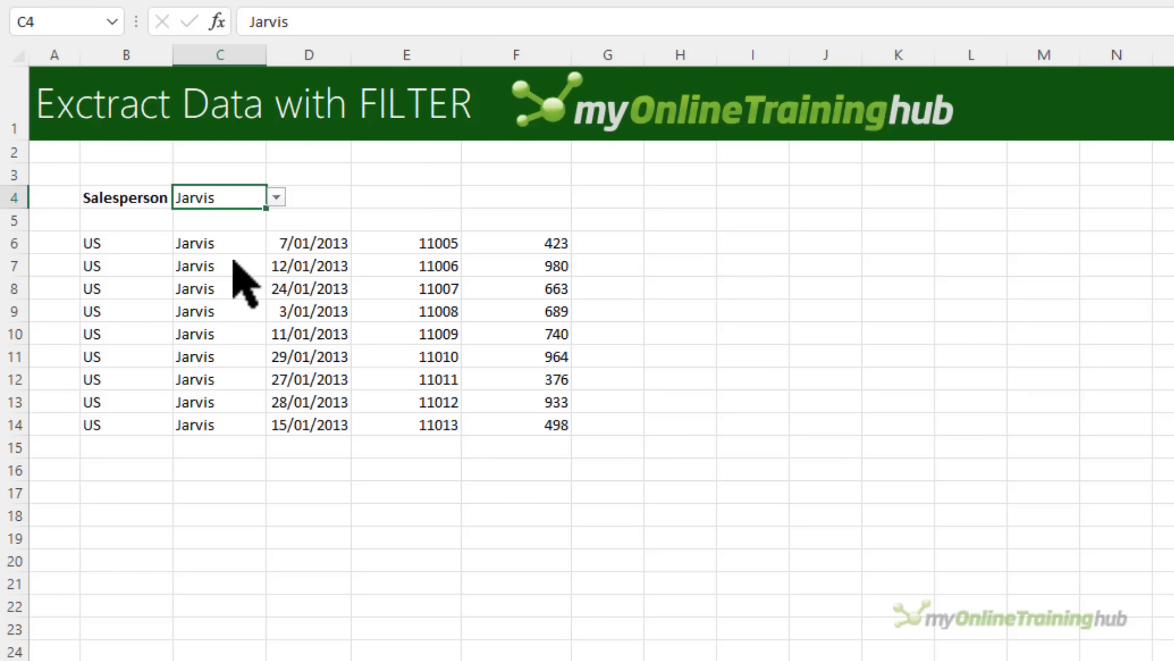
{"action": "key", "text": "Down"}
{"action": "key", "text": "Down"}
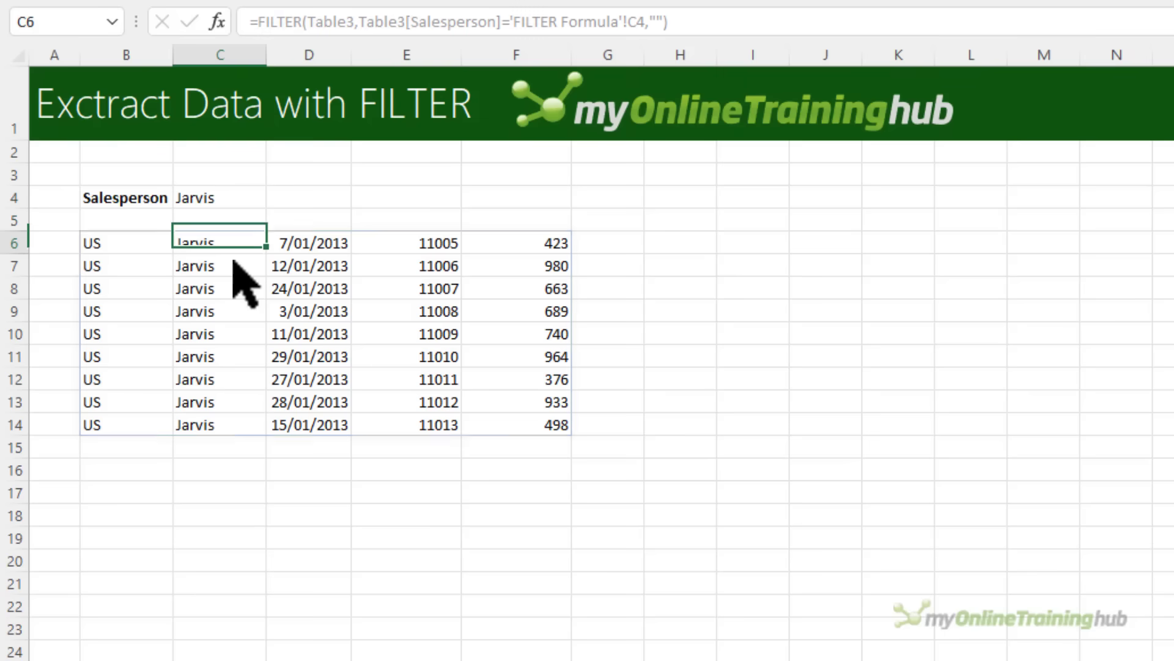
{"action": "key", "text": "Left"}
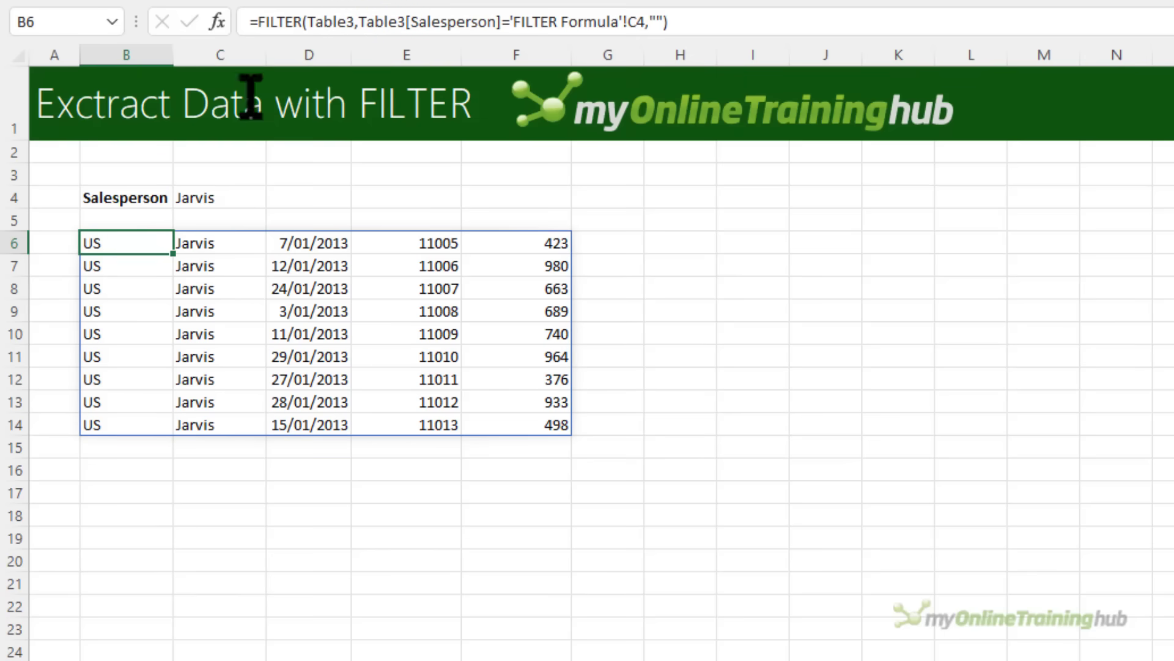
Wrap B6's FILTER formula in VSTACK, stacking the Source table's header row above it
{"action": "left_click", "coordinate": [257, 22]}
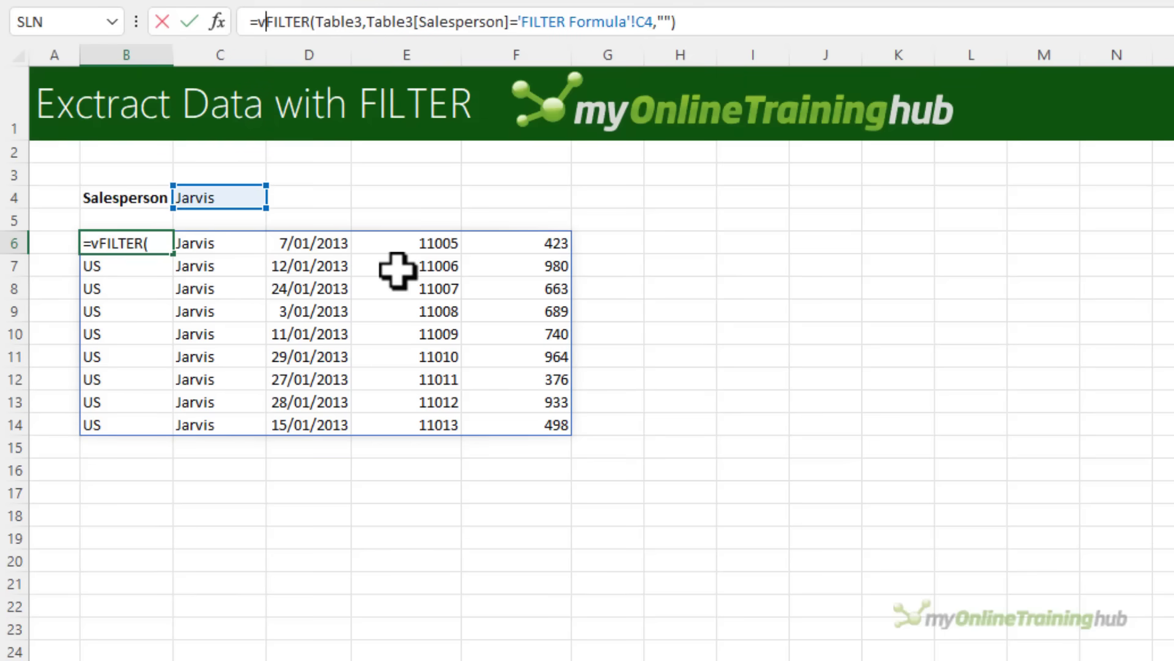
{"action": "type", "text": "vst"}
{"action": "key", "text": "Tab"}
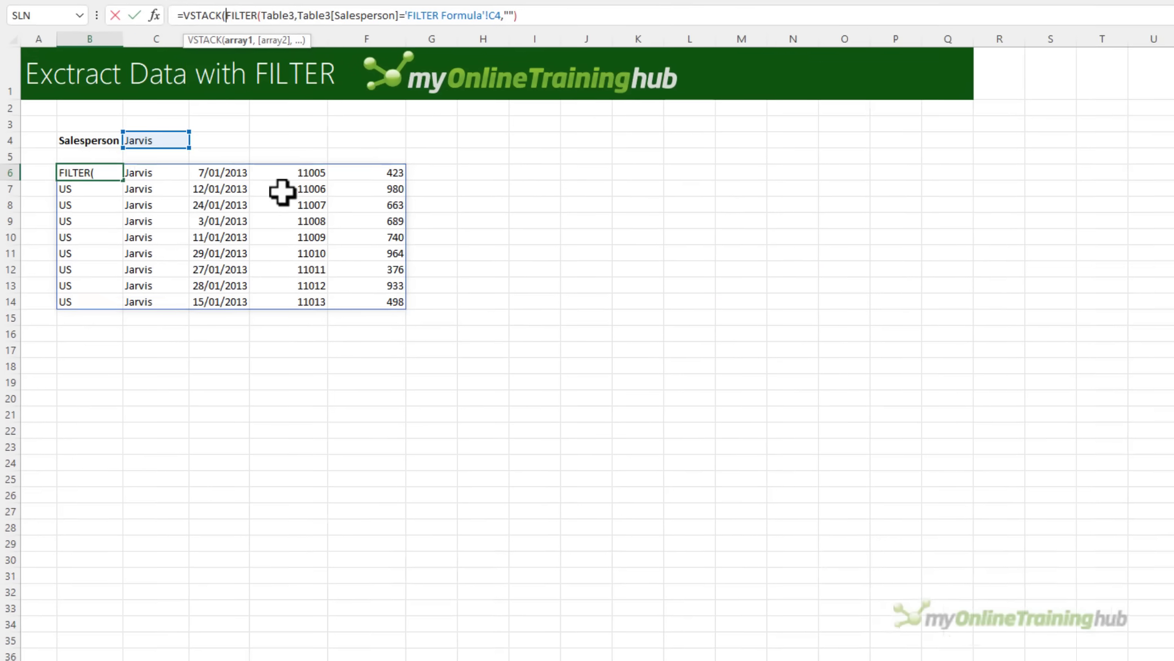
{"action": "left_click", "coordinate": [372, 644]}
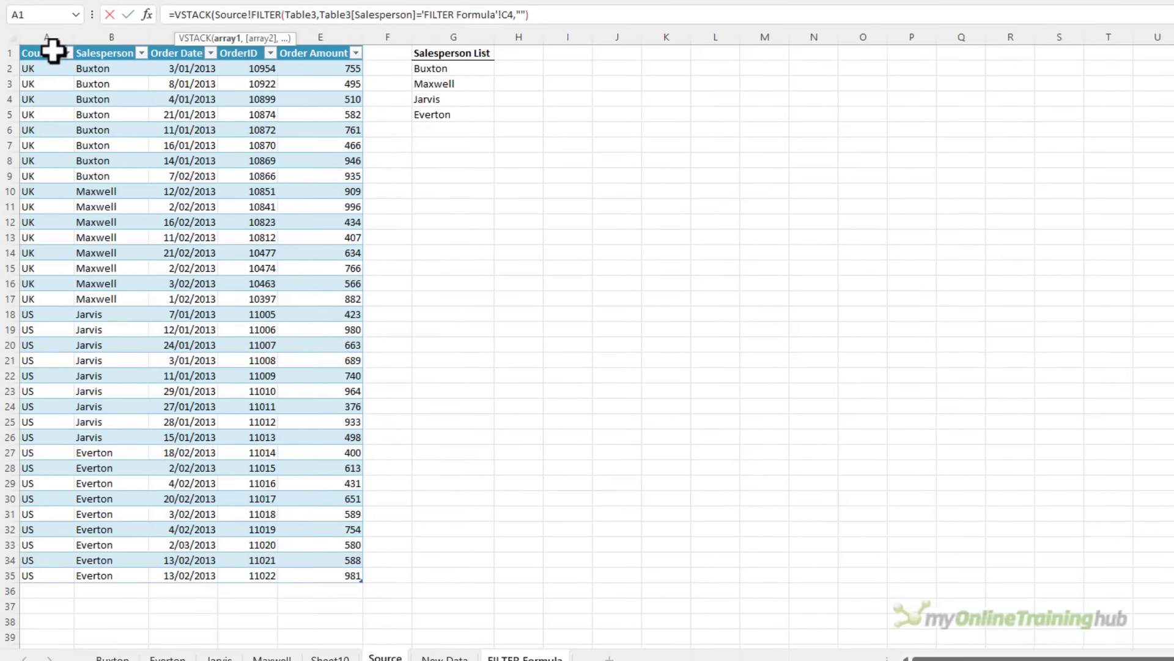
{"action": "left_click_drag", "start_coordinate": [51, 50], "coordinate": [320, 51]}
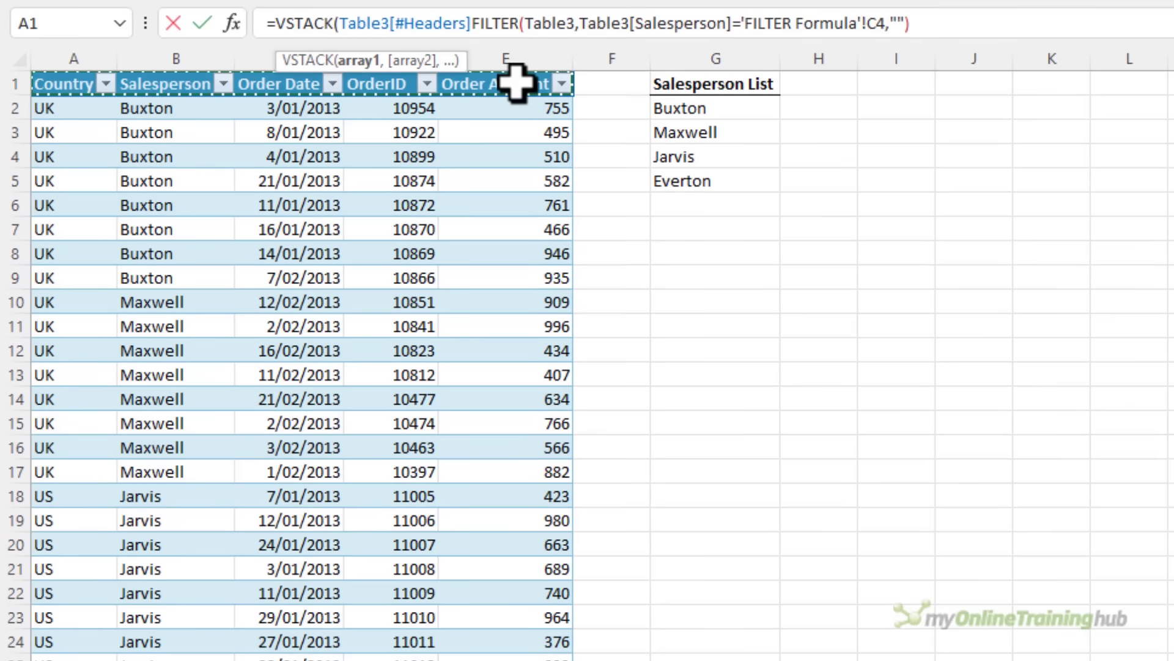
{"action": "type", "text": ","}
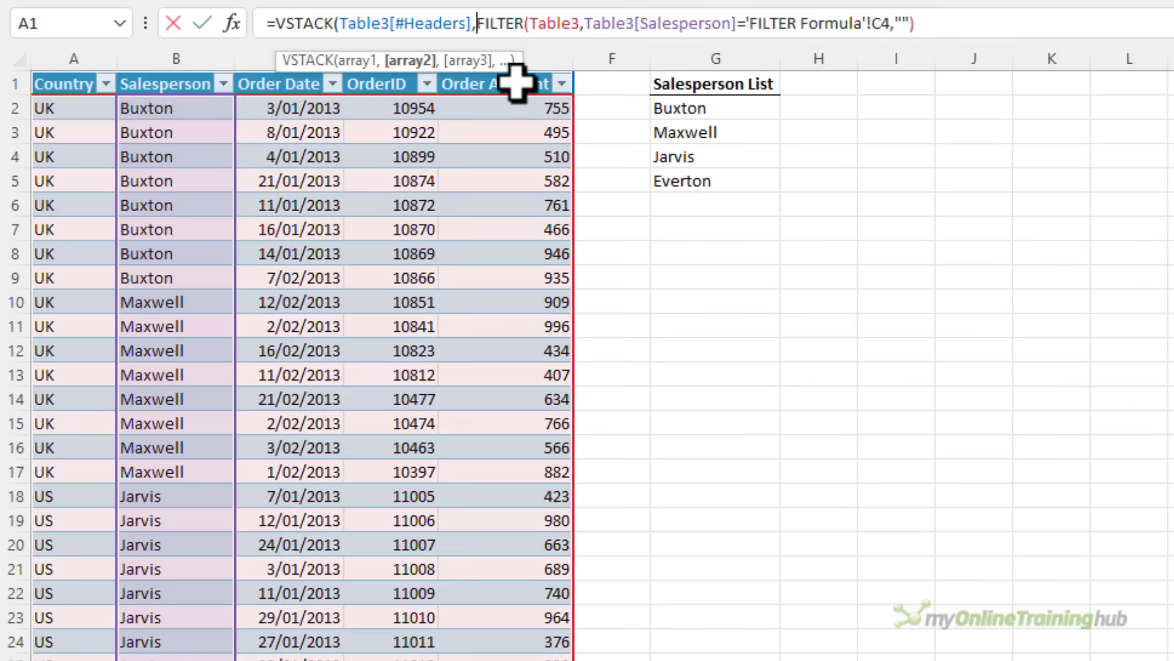
{"action": "left_click", "coordinate": [366, 61]}
{"action": "left_click", "coordinate": [411, 61]}
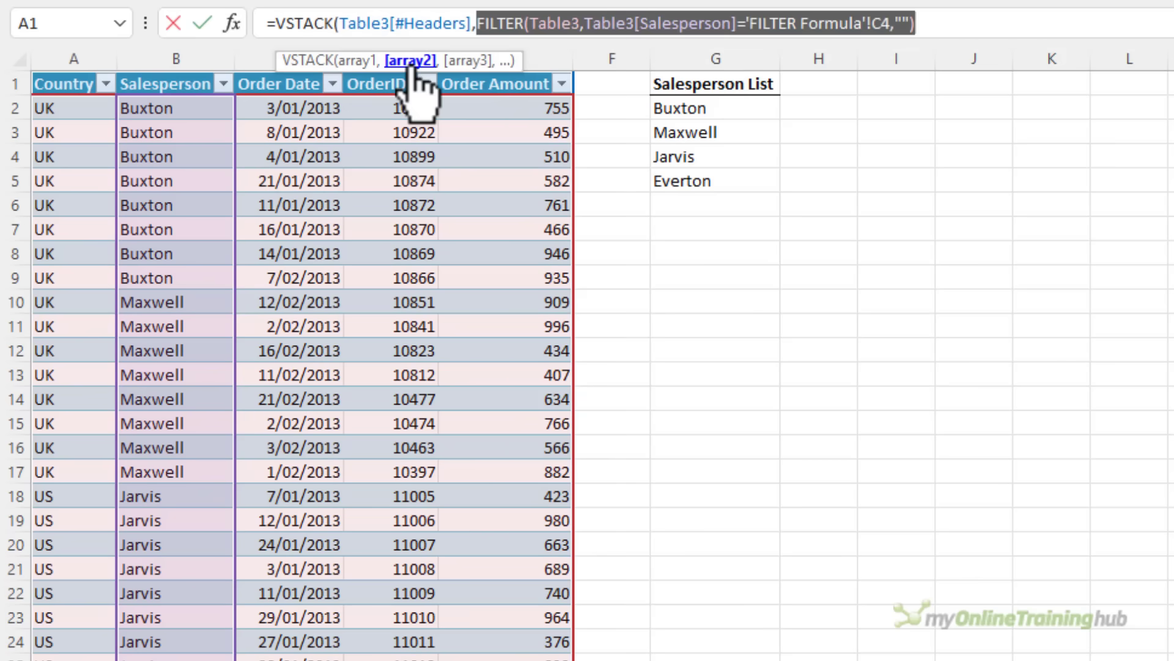
{"action": "left_click", "coordinate": [946, 23]}
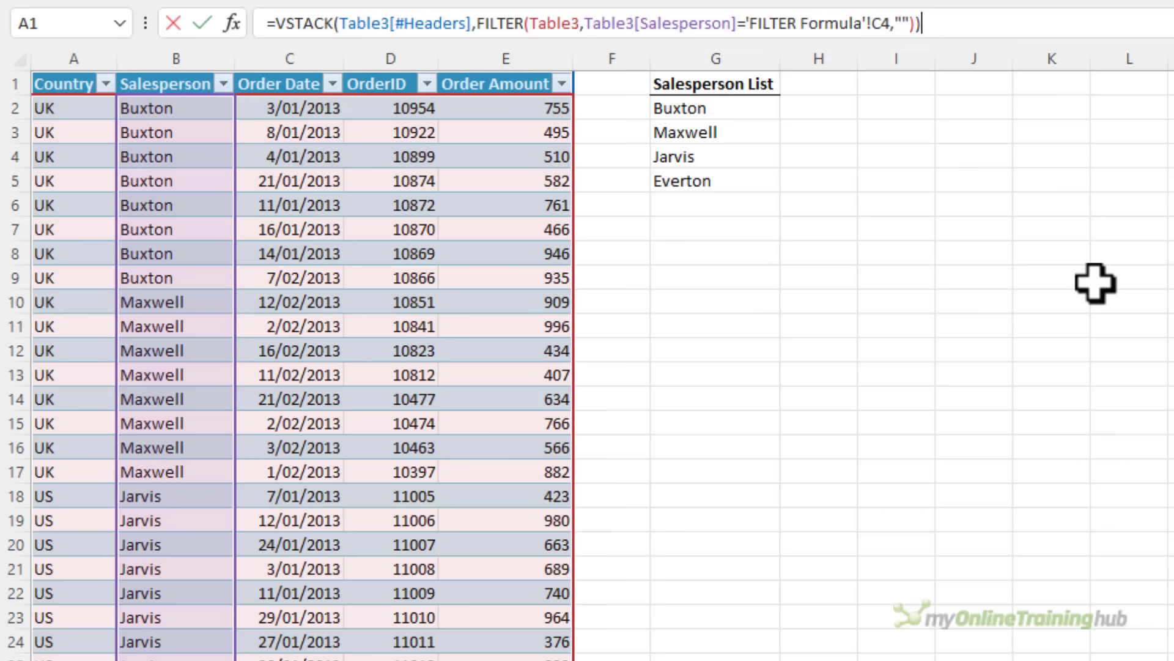
{"action": "key", "text": "Return"}
Make the new header row B6:F6 bold and bring up its border choices
{"action": "key", "text": "Up"}
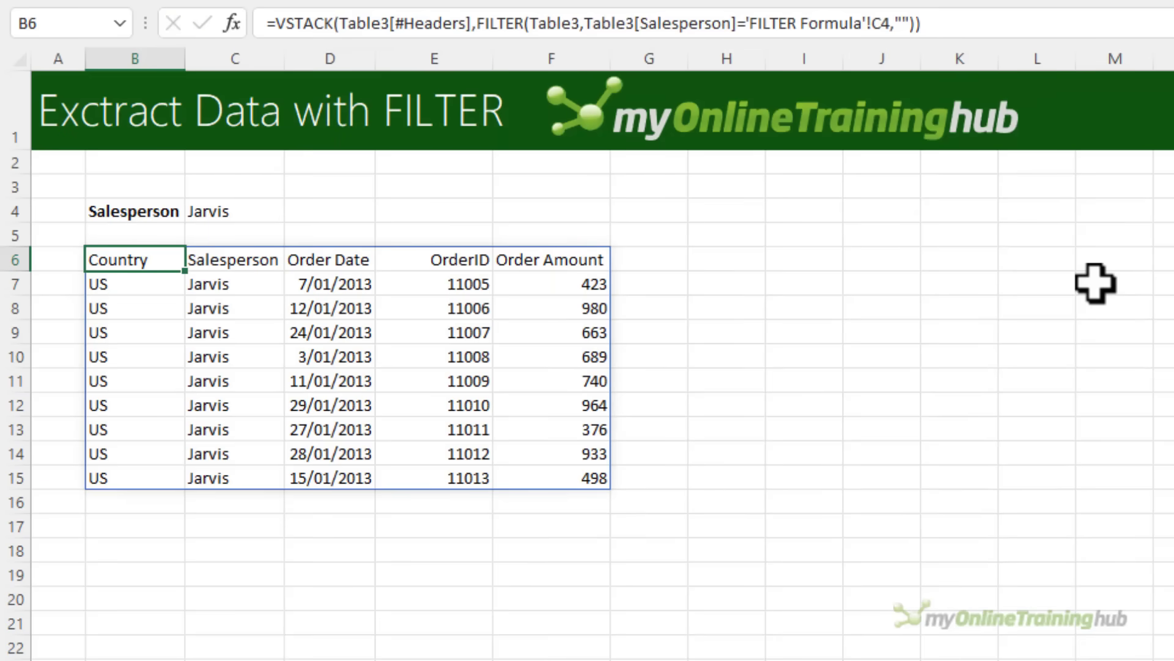
{"action": "key", "text": "ctrl+shift+Right"}
{"action": "left_click", "coordinate": [84, 9]}
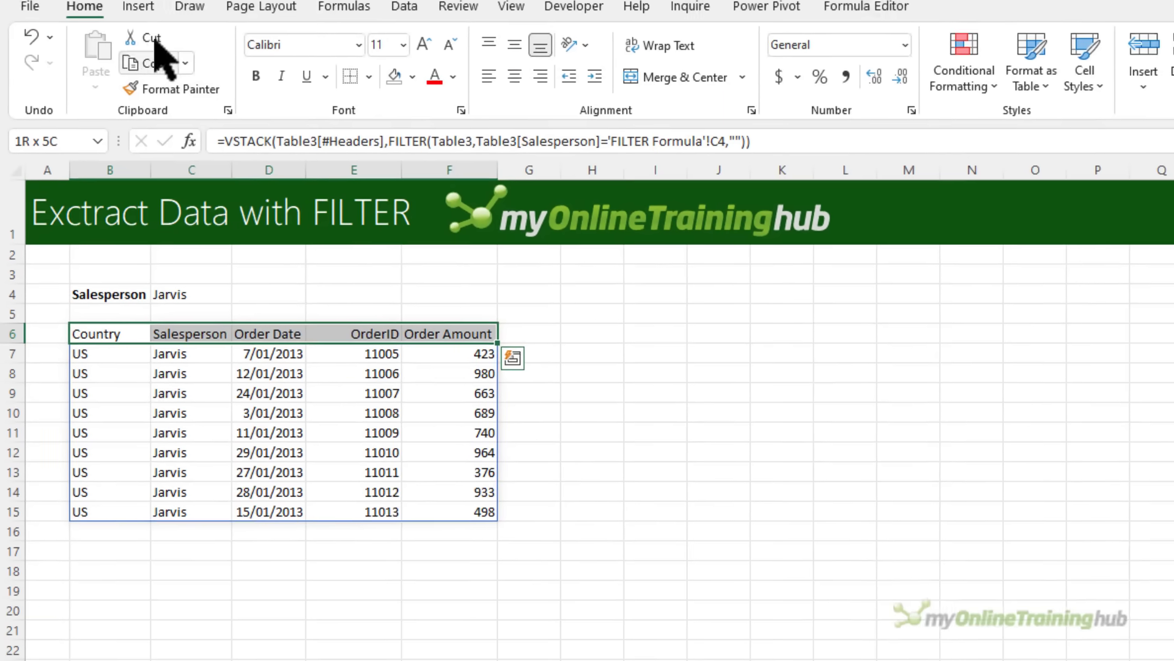
{"action": "left_click", "coordinate": [252, 83]}
{"action": "left_click", "coordinate": [364, 84]}
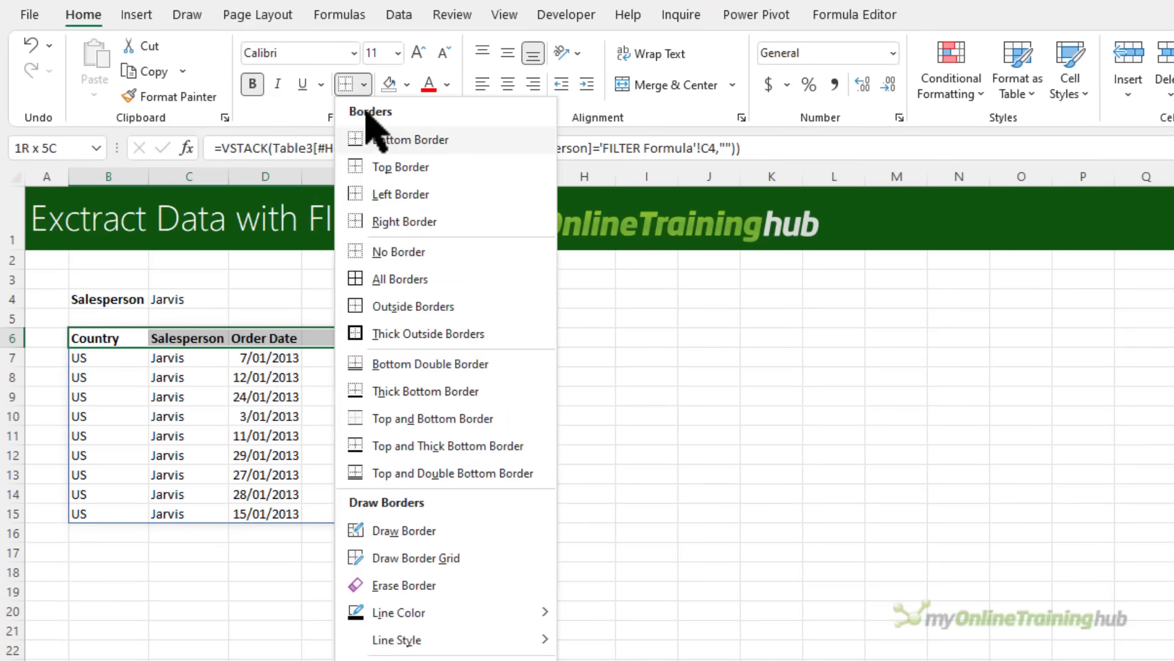
Add a bottom border under the header row
{"action": "left_click", "coordinate": [368, 141]}
{"action": "left_click", "coordinate": [667, 489]}
{"action": "left_click", "coordinate": [217, 299]}
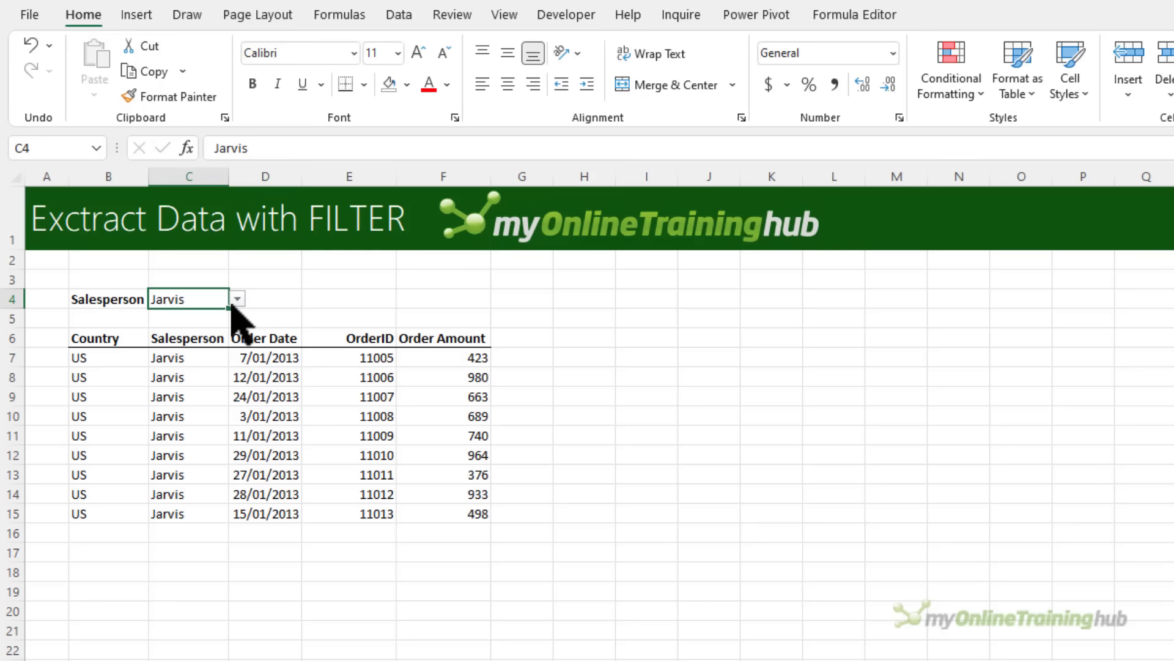
Switch the C4 salesperson to Buxton and check the Salesperson results column C6:C14
{"action": "left_click", "coordinate": [236, 300]}
{"action": "left_click", "coordinate": [181, 337]}
{"action": "left_click", "coordinate": [237, 300]}
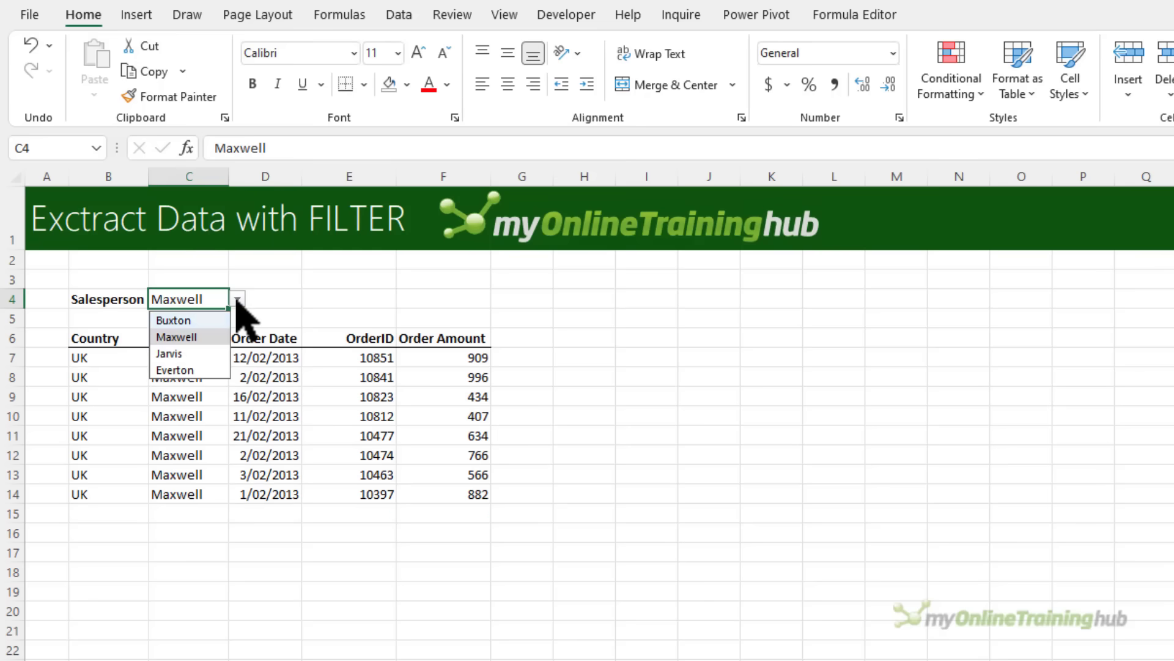
{"action": "left_click", "coordinate": [206, 320]}
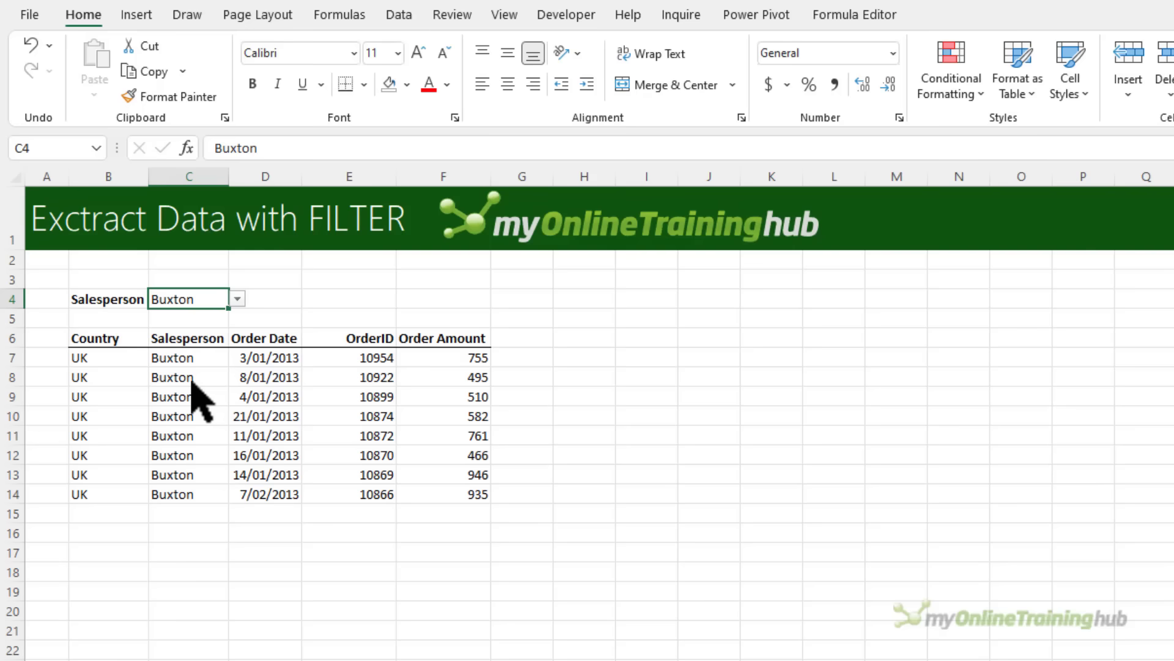
{"action": "left_click_drag", "start_coordinate": [176, 337], "coordinate": [180, 489]}
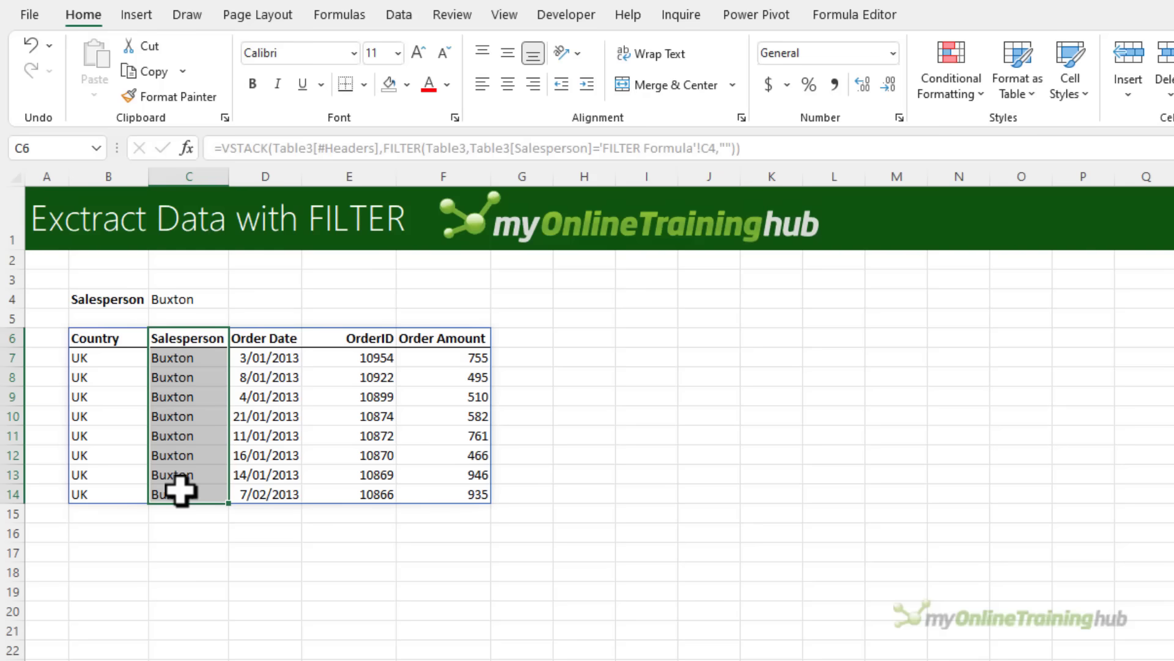
{"action": "left_click", "coordinate": [92, 340]}
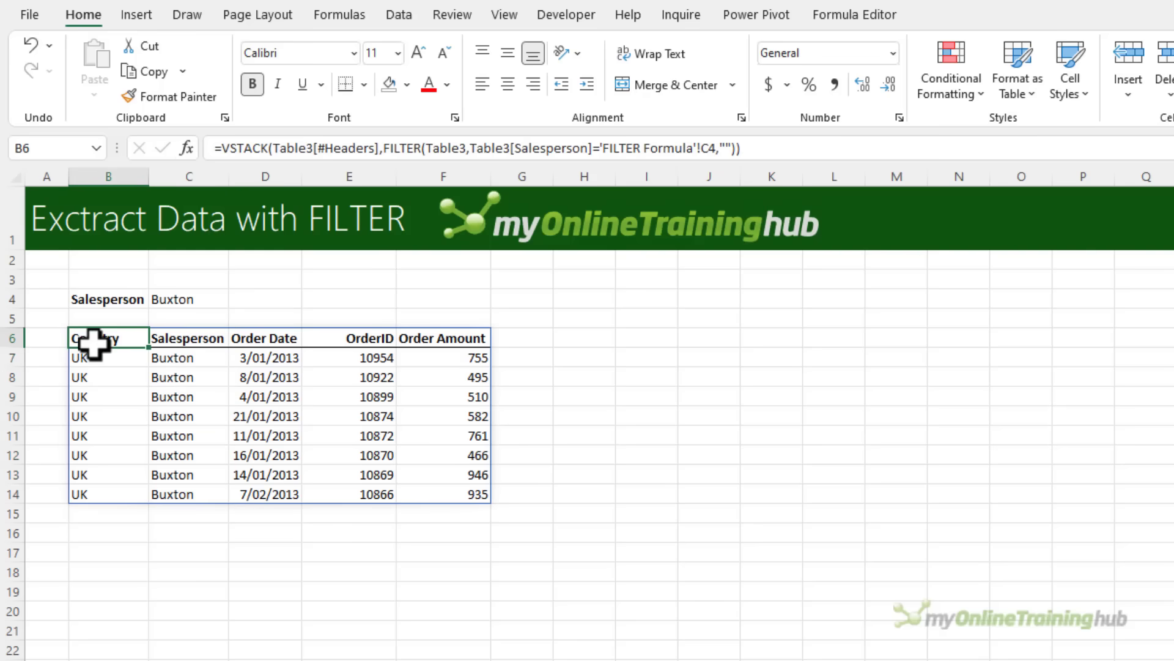
Wrap the B6 formula in CHOOSECOLS with column order 3,4,1,5
{"action": "left_click", "coordinate": [222, 147]}
{"action": "type", "text": "ch"}
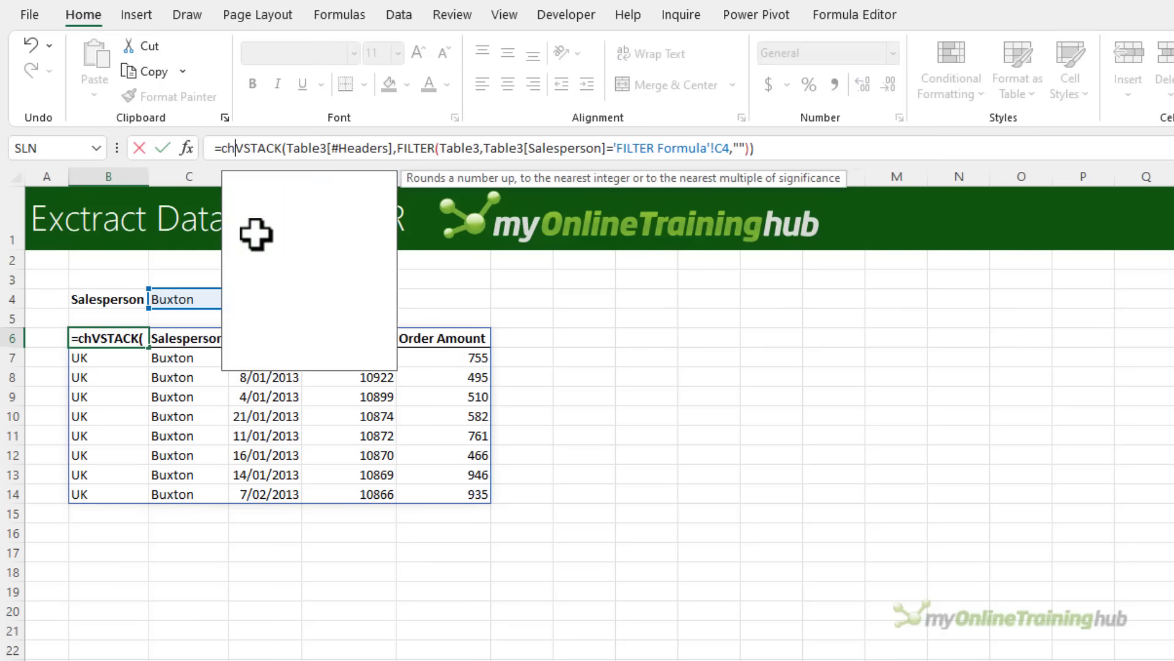
{"action": "type", "text": "oo"}
{"action": "key", "text": "Down"}
{"action": "key", "text": "Tab"}
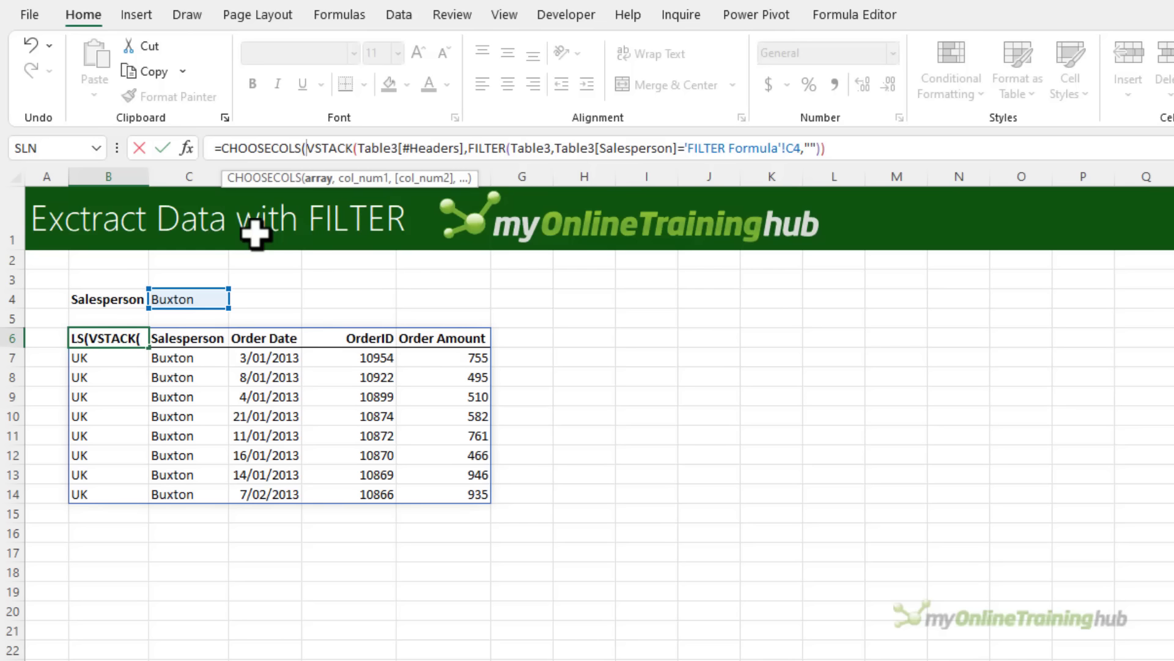
{"action": "key", "text": "End"}
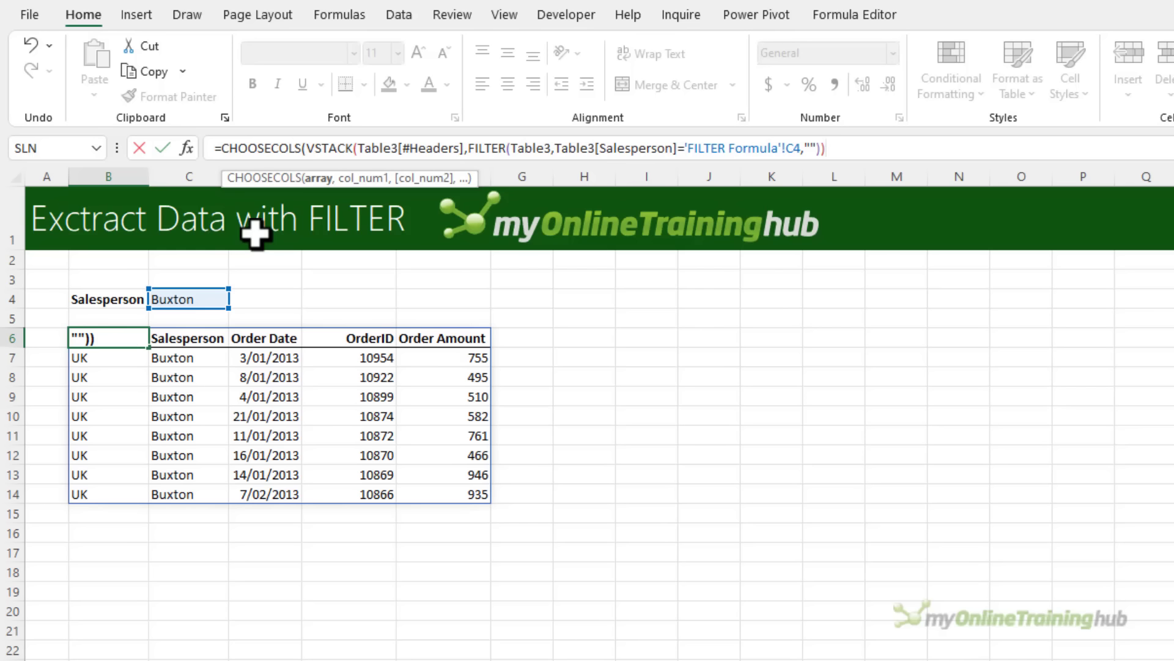
{"action": "type", "text": ","}
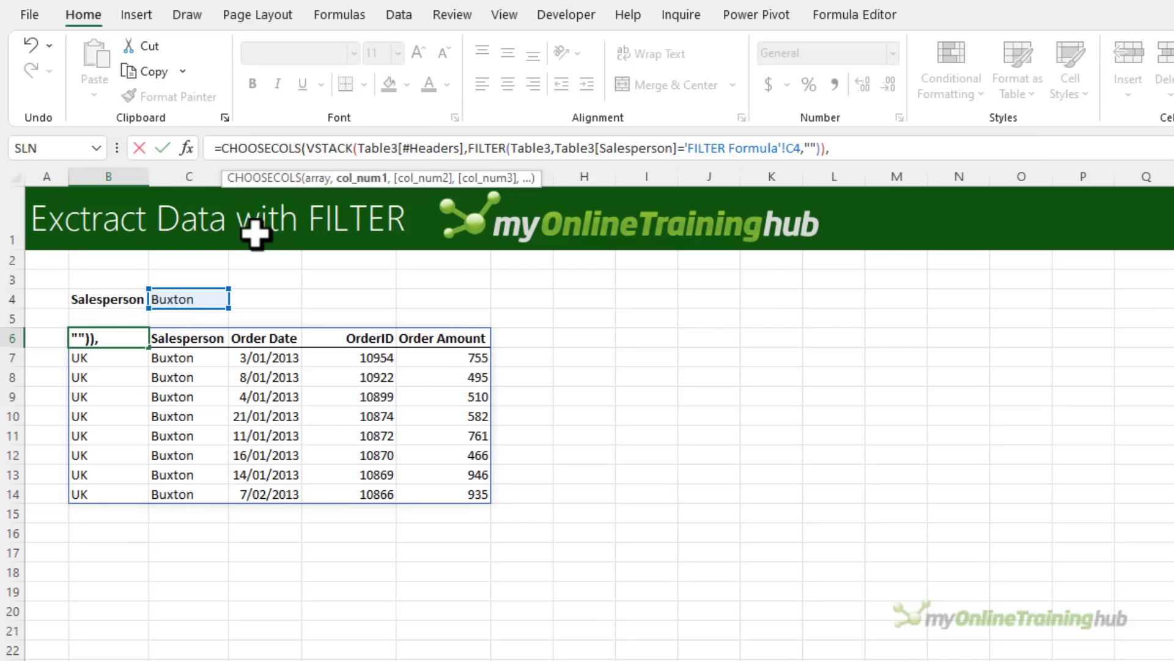
{"action": "type", "text": "3,"}
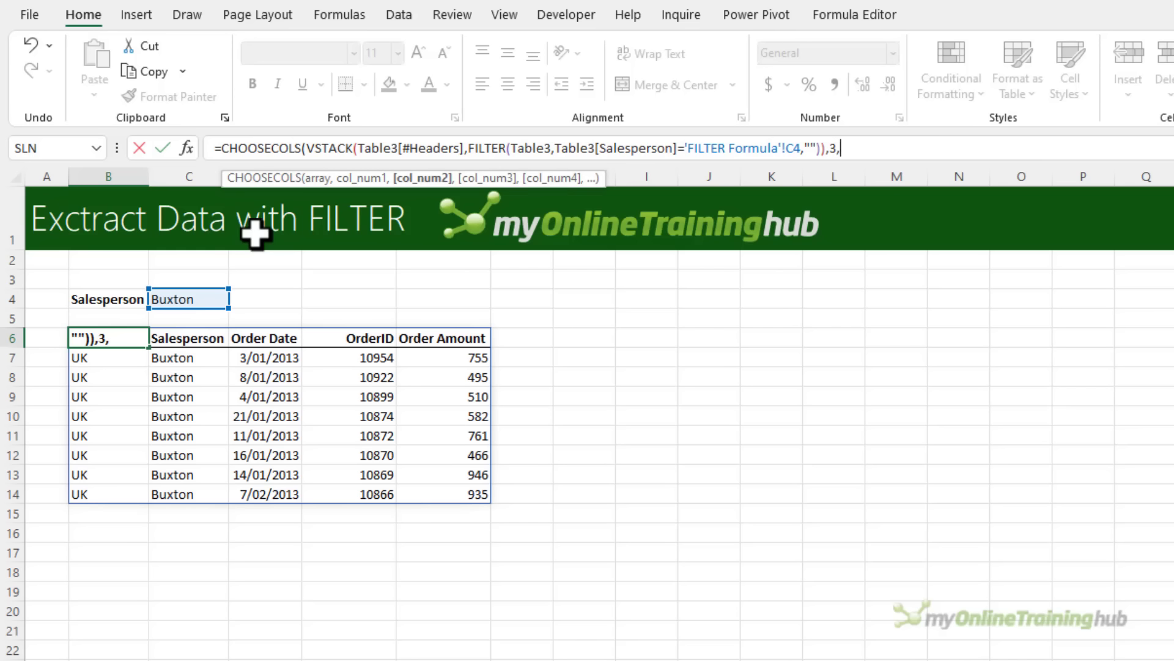
{"action": "type", "text": "4,"}
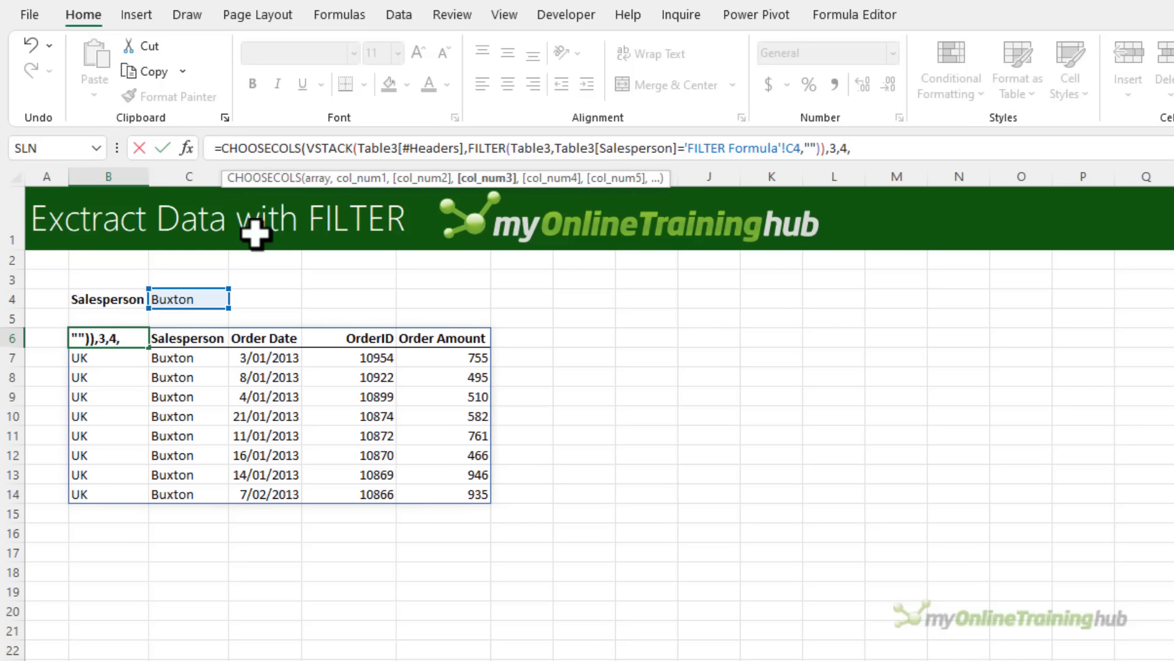
{"action": "type", "text": "1,"}
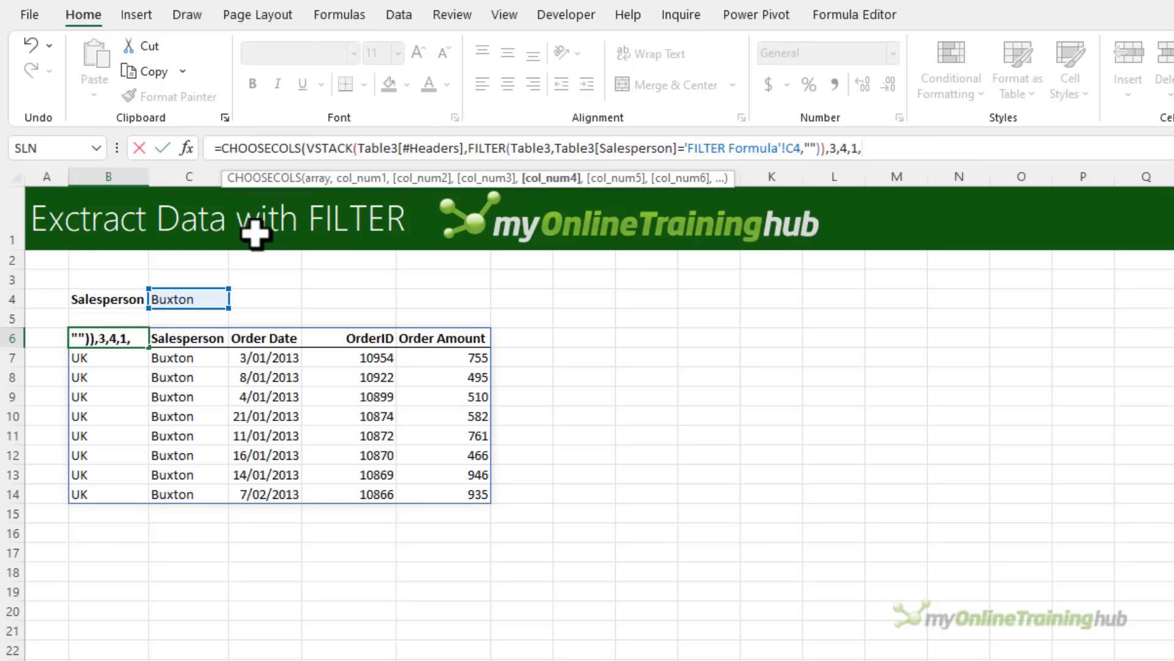
{"action": "type", "text": "5)"}
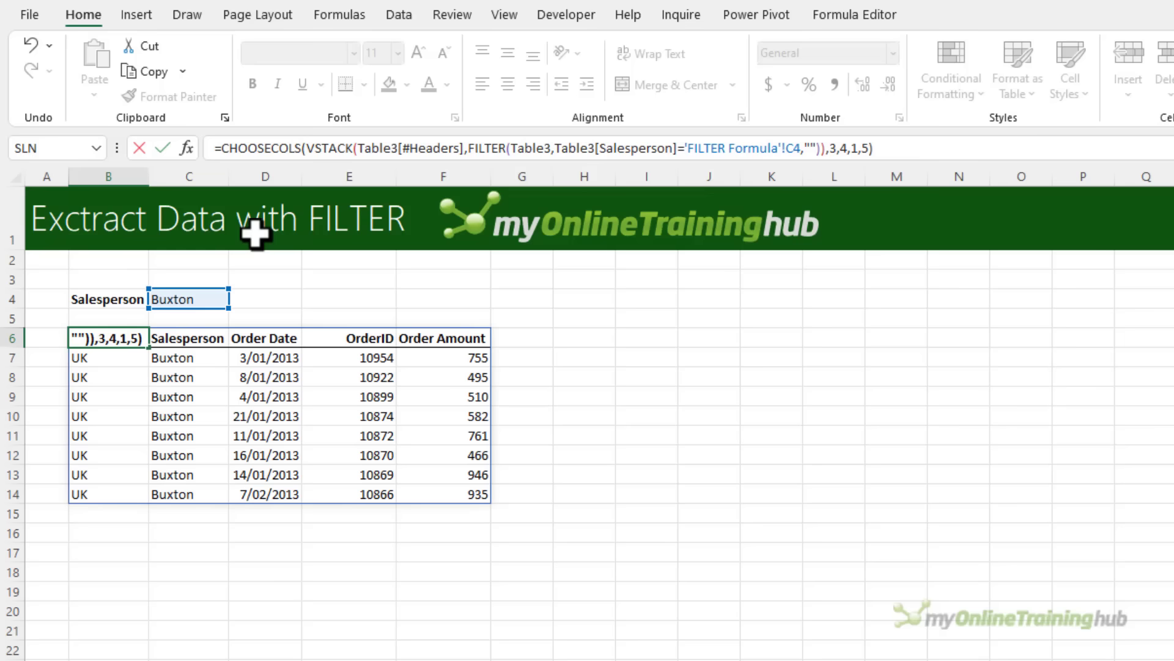
{"action": "key", "text": "ctrl+Return"}
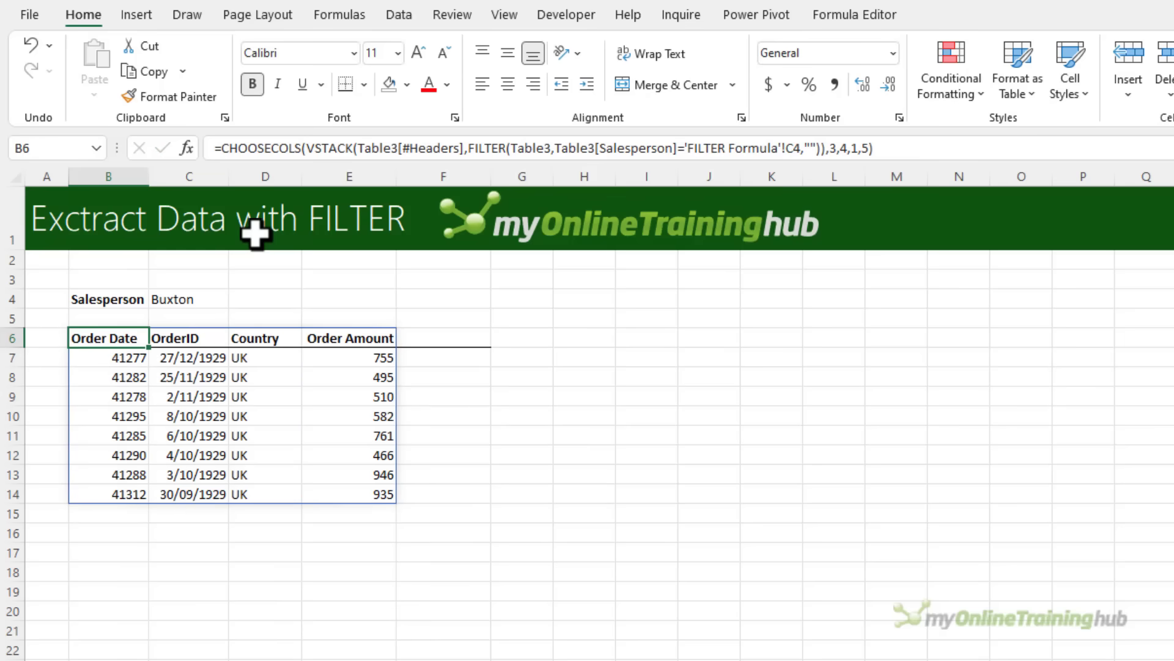
Format the Order Date results in B7:B14 as Short Date
{"action": "left_click_drag", "start_coordinate": [104, 358], "coordinate": [157, 489]}
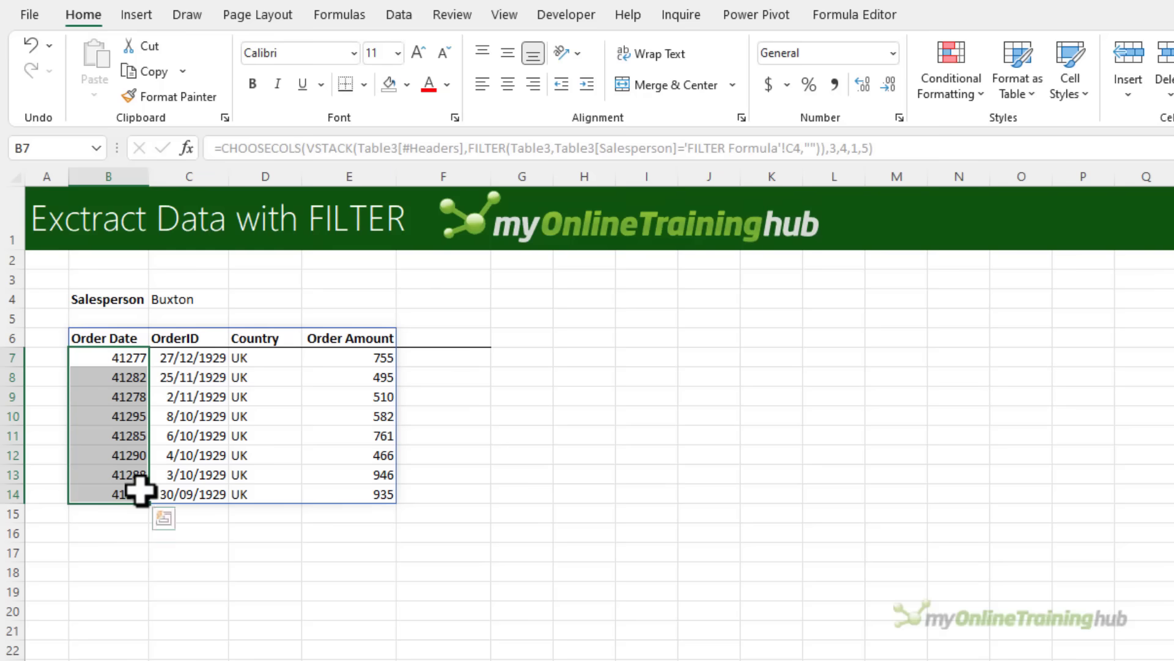
{"action": "left_click", "coordinate": [893, 53]}
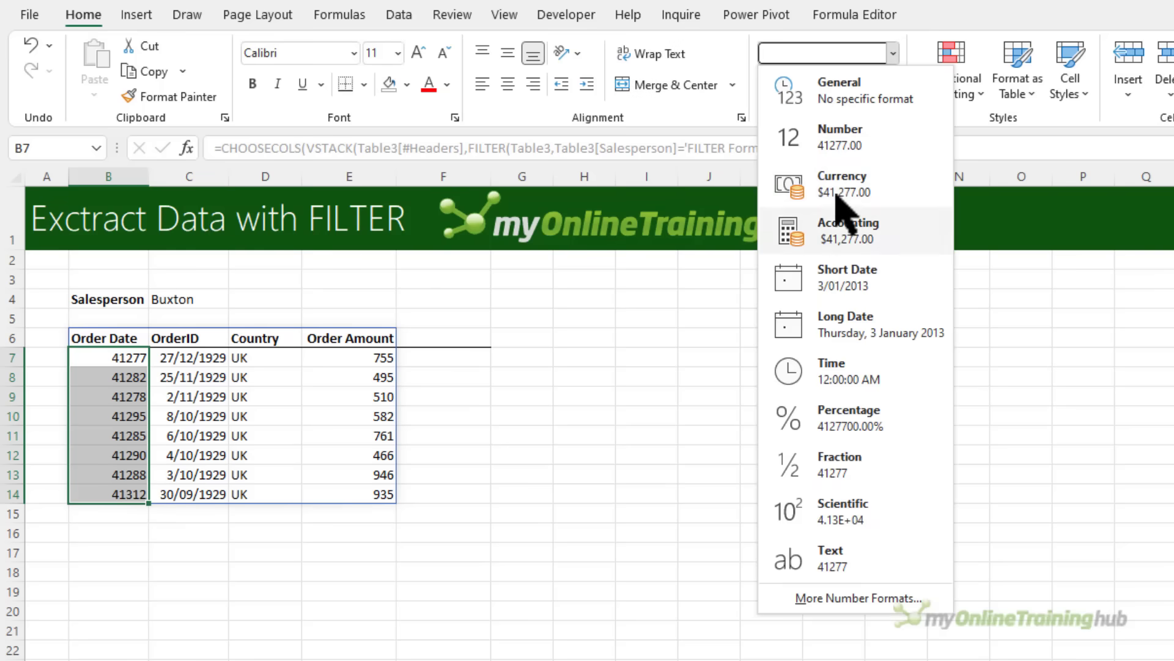
{"action": "left_click", "coordinate": [841, 280]}
Format the OrderID results in C7:C14 as General numbers
{"action": "left_click_drag", "start_coordinate": [213, 361], "coordinate": [210, 489]}
{"action": "left_click", "coordinate": [893, 53]}
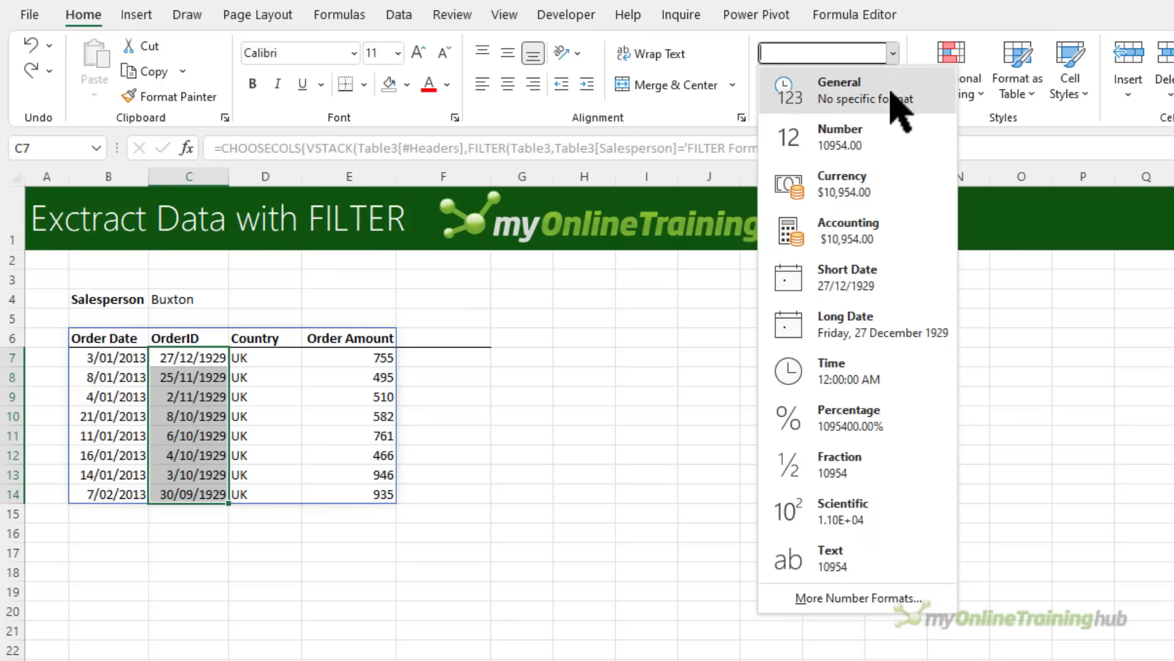
{"action": "left_click", "coordinate": [893, 95]}
{"action": "left_click", "coordinate": [482, 339]}
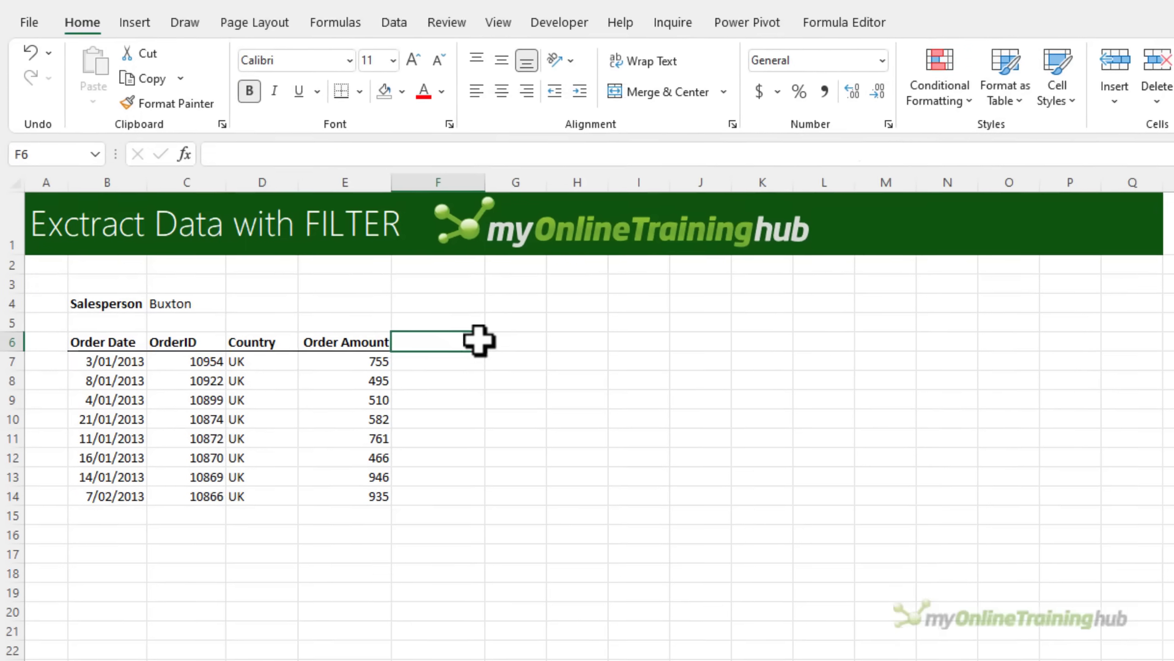
{"action": "left_click", "coordinate": [520, 464]}
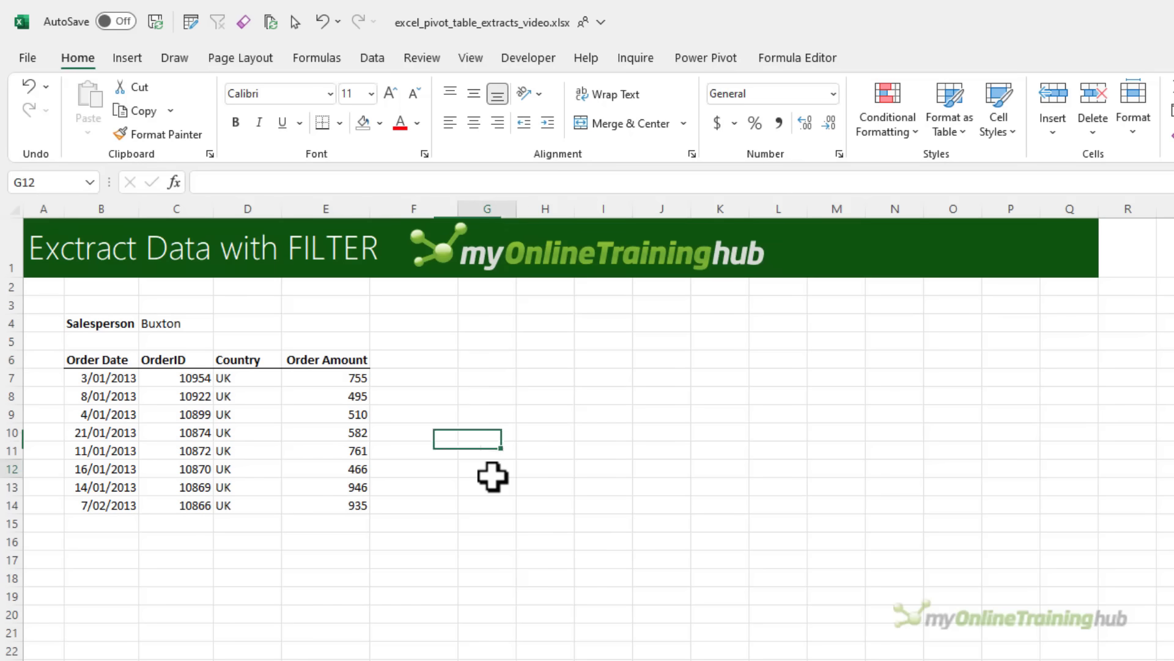
{"action": "left_click", "coordinate": [211, 323]}
Switch the C4 salesperson to Jarvis
{"action": "left_click", "coordinate": [221, 323]}
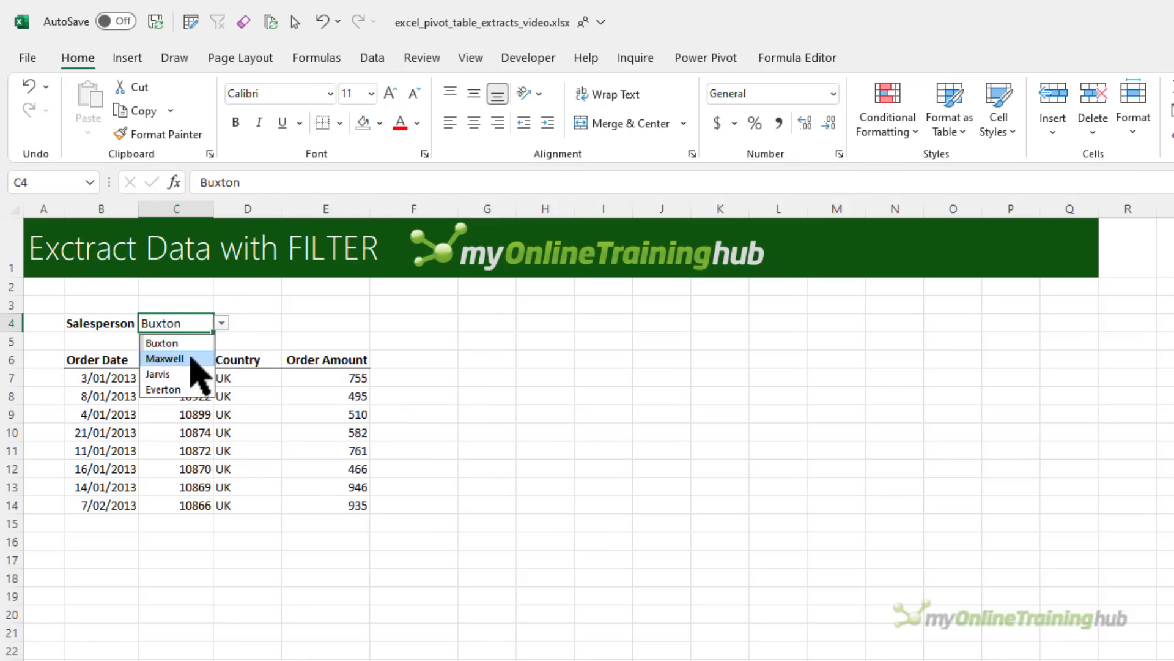
{"action": "left_click", "coordinate": [190, 359]}
{"action": "left_click", "coordinate": [222, 323]}
{"action": "left_click", "coordinate": [183, 374]}
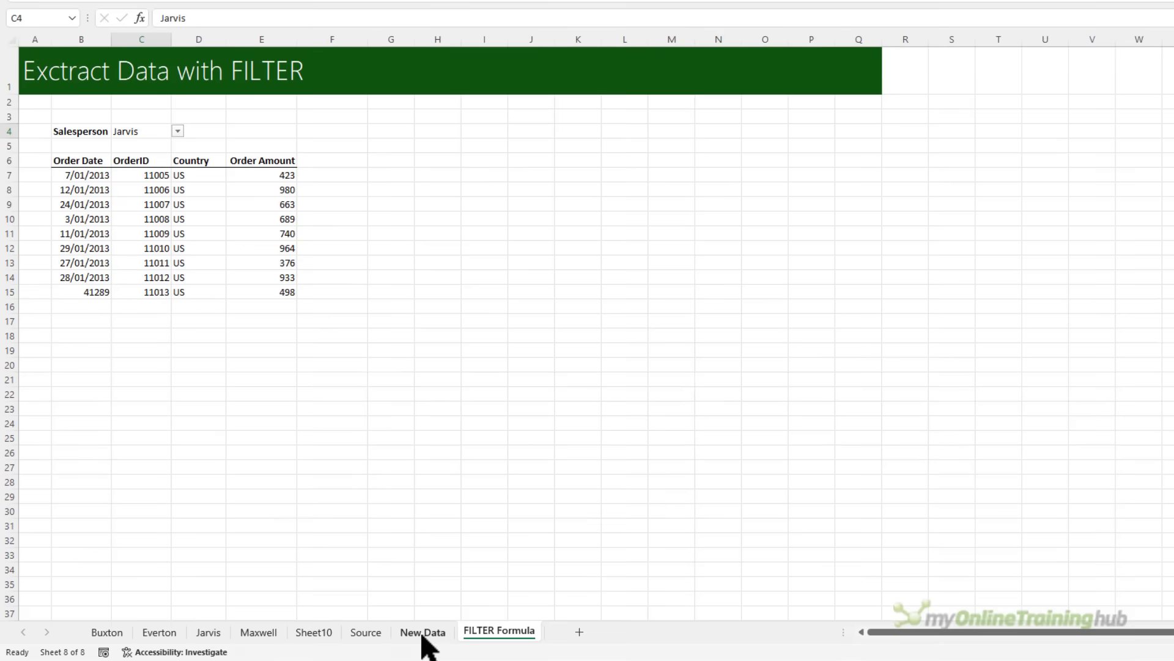
Copy New Data rows A2:E5 and paste them at A36, below the Source table
{"action": "left_click", "coordinate": [422, 632]}
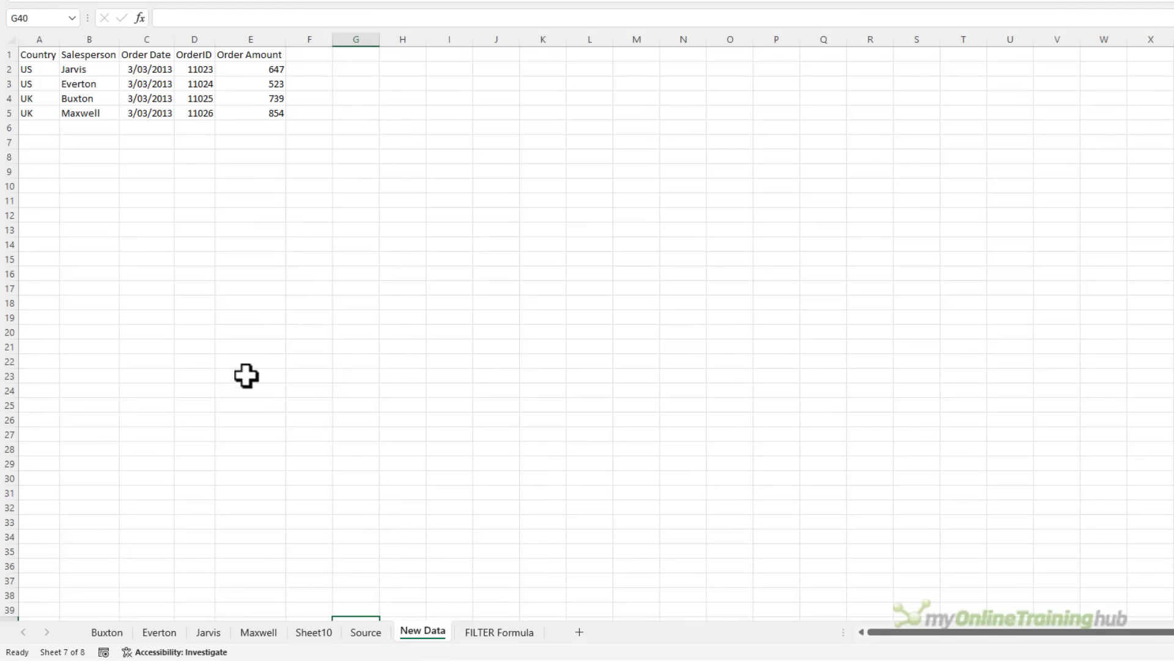
{"action": "left_click_drag", "start_coordinate": [35, 68], "coordinate": [259, 113]}
{"action": "key", "text": "ctrl+c"}
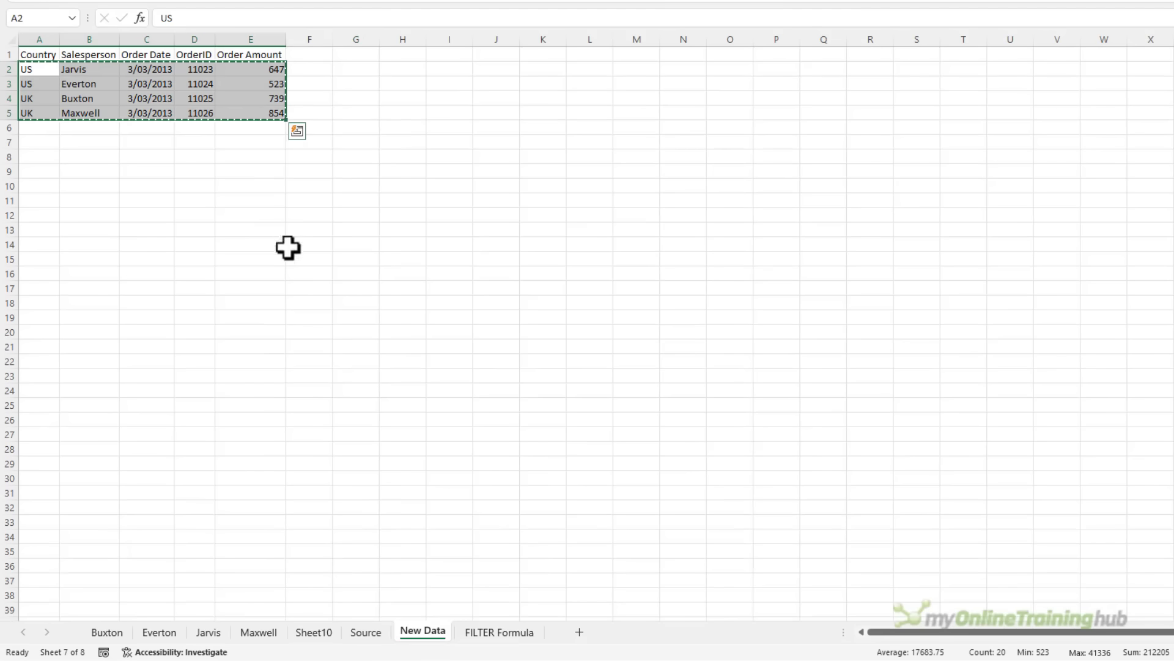
{"action": "left_click", "coordinate": [366, 632]}
{"action": "left_click", "coordinate": [48, 562]}
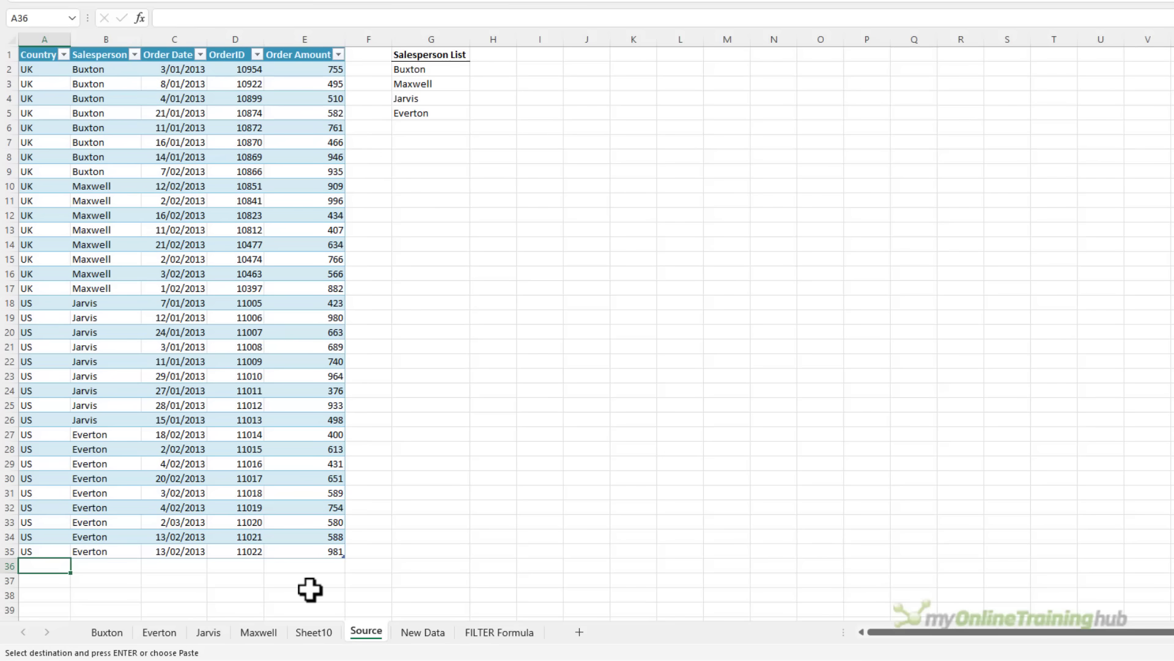
{"action": "key", "text": "ctrl+v"}
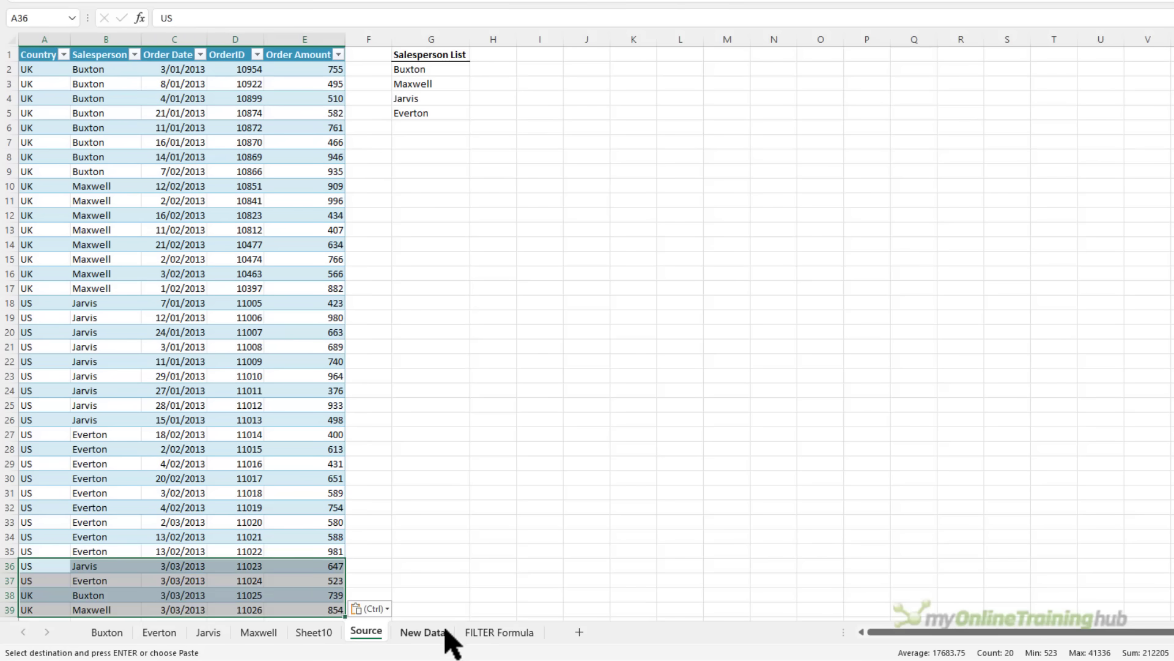
{"action": "left_click", "coordinate": [464, 635]}
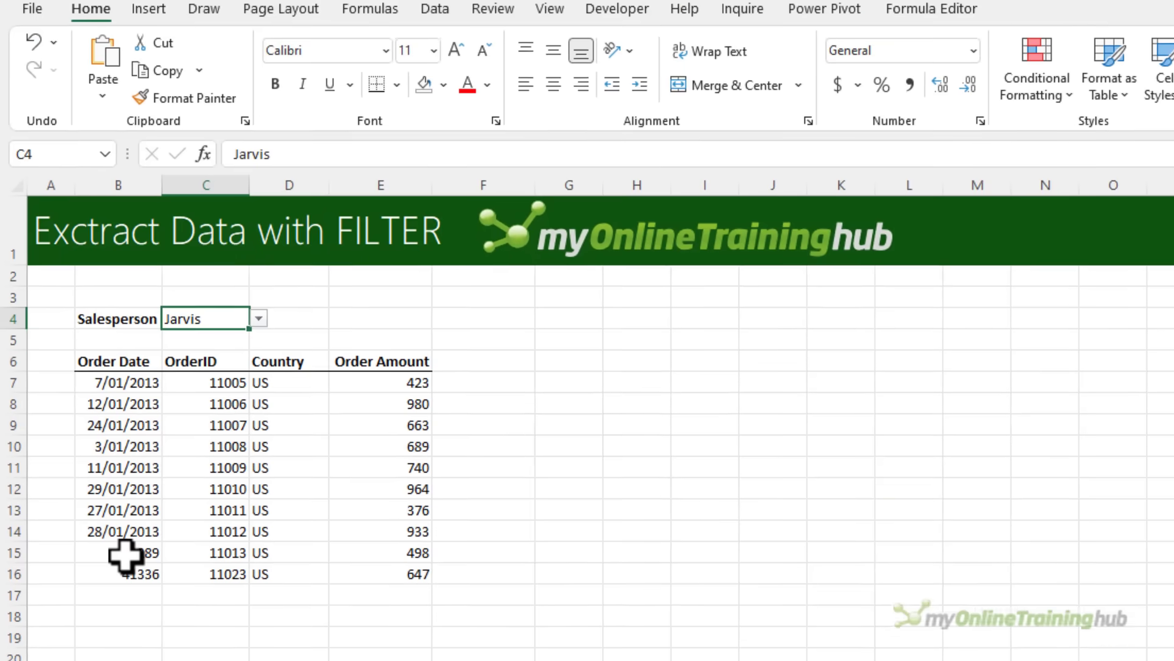
Format the new Order Date cells B15:B16 as Short Date
{"action": "left_click_drag", "start_coordinate": [86, 292], "coordinate": [87, 304]}
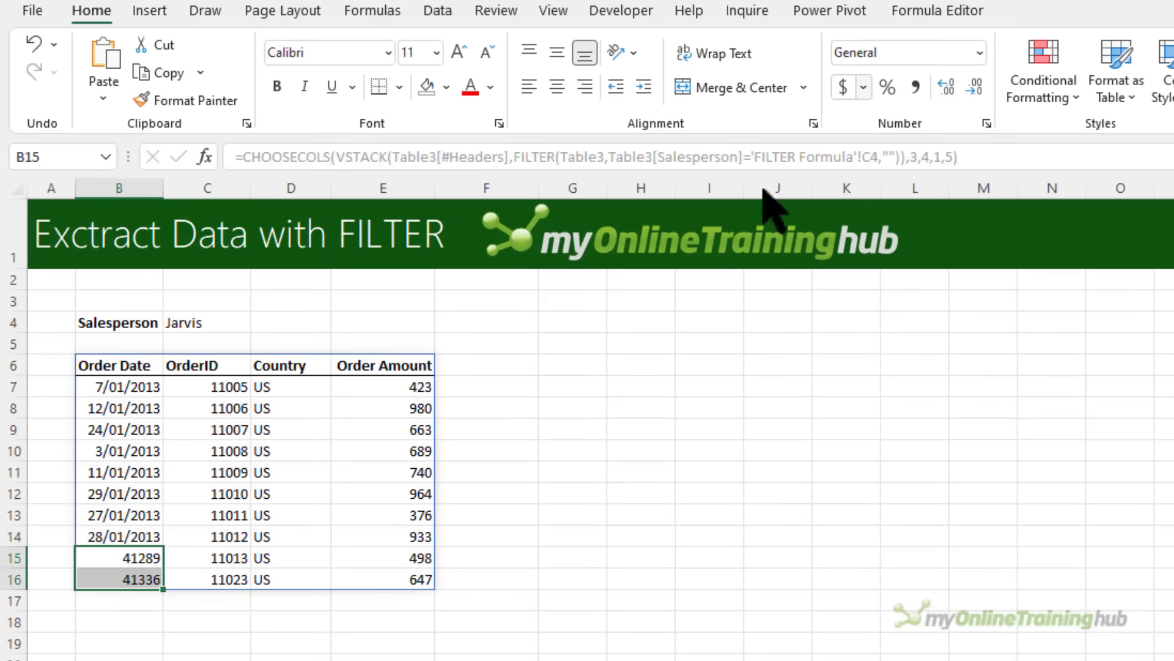
{"action": "left_click", "coordinate": [981, 53]}
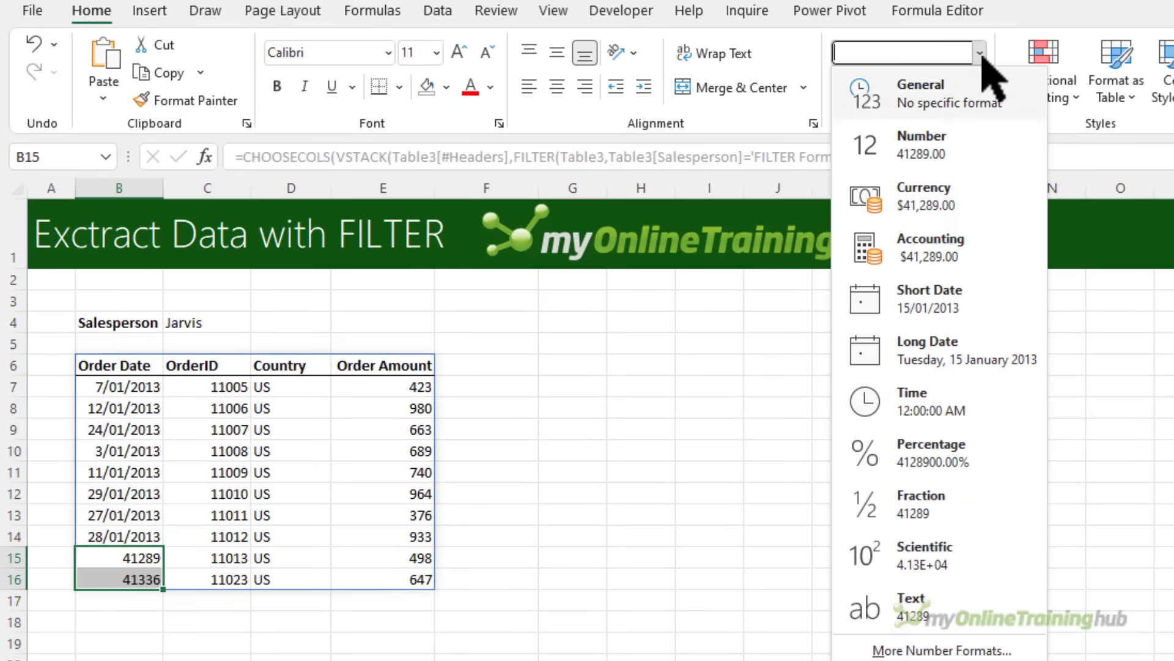
{"action": "left_click", "coordinate": [942, 298]}
{"action": "left_click", "coordinate": [128, 577]}
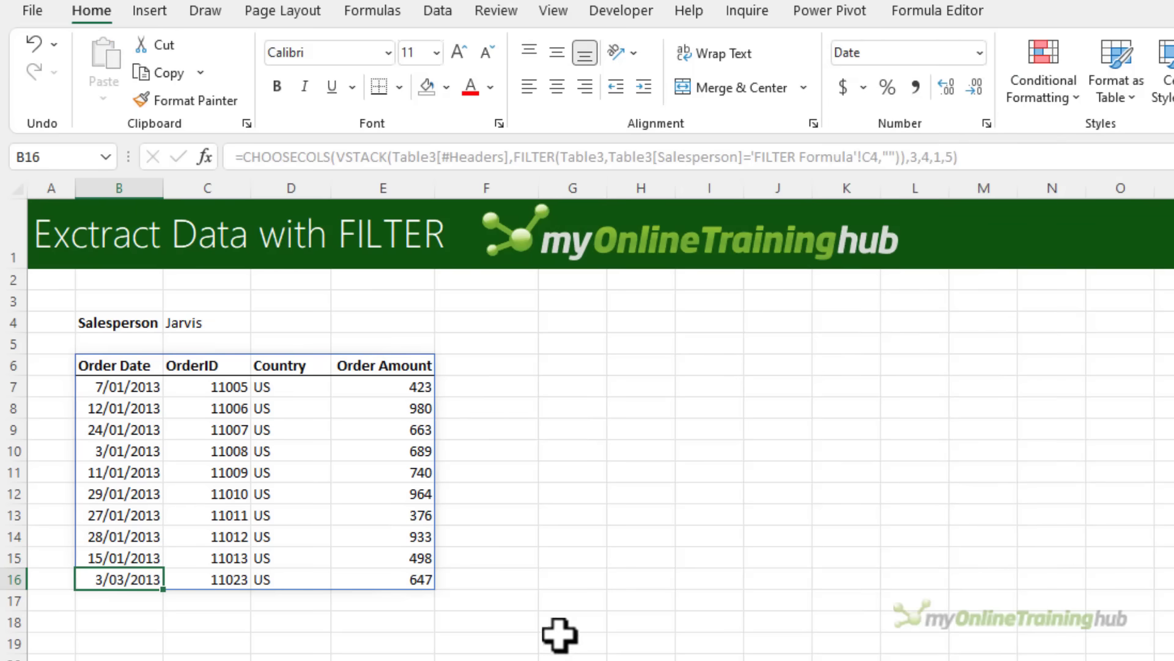
Switch the salesperson to Buxton and review new order 11025 in row 15
{"action": "left_click", "coordinate": [238, 322]}
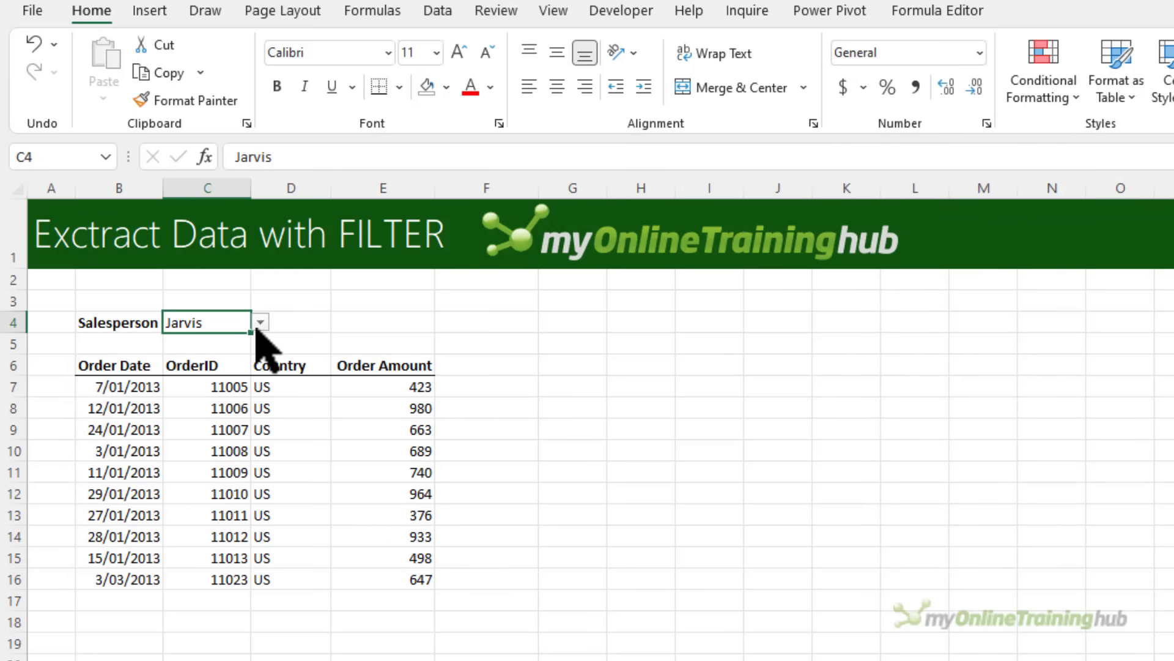
{"action": "left_click", "coordinate": [260, 323]}
{"action": "left_click", "coordinate": [239, 343]}
{"action": "left_click", "coordinate": [120, 557]}
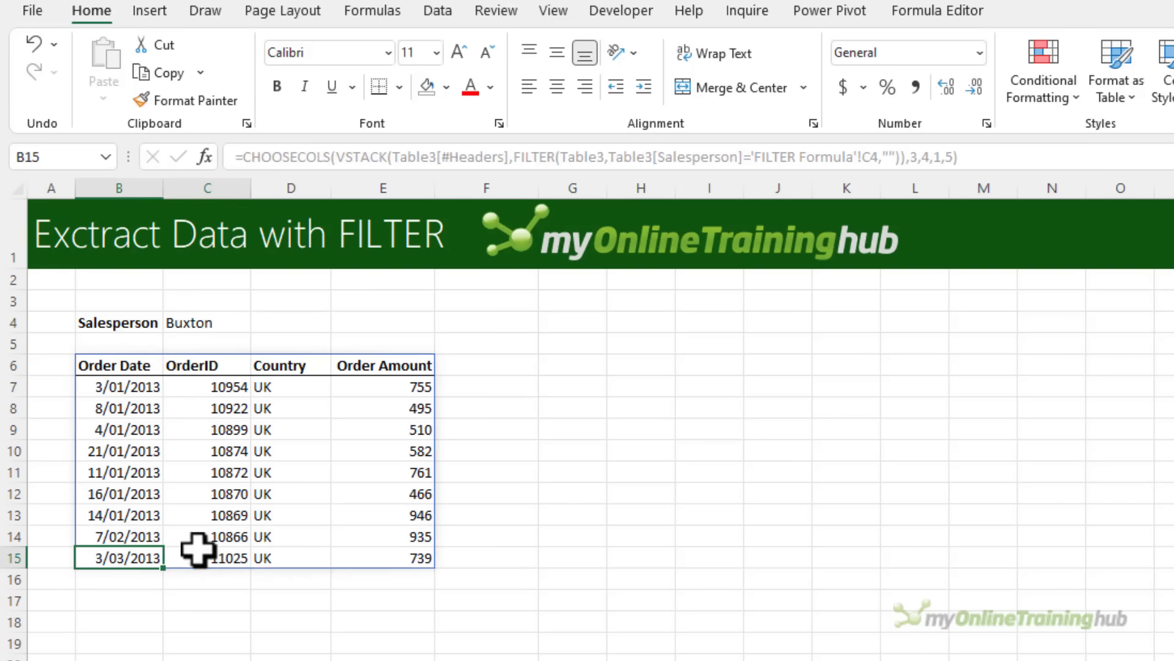
{"action": "left_click_drag", "start_coordinate": [197, 550], "coordinate": [364, 552]}
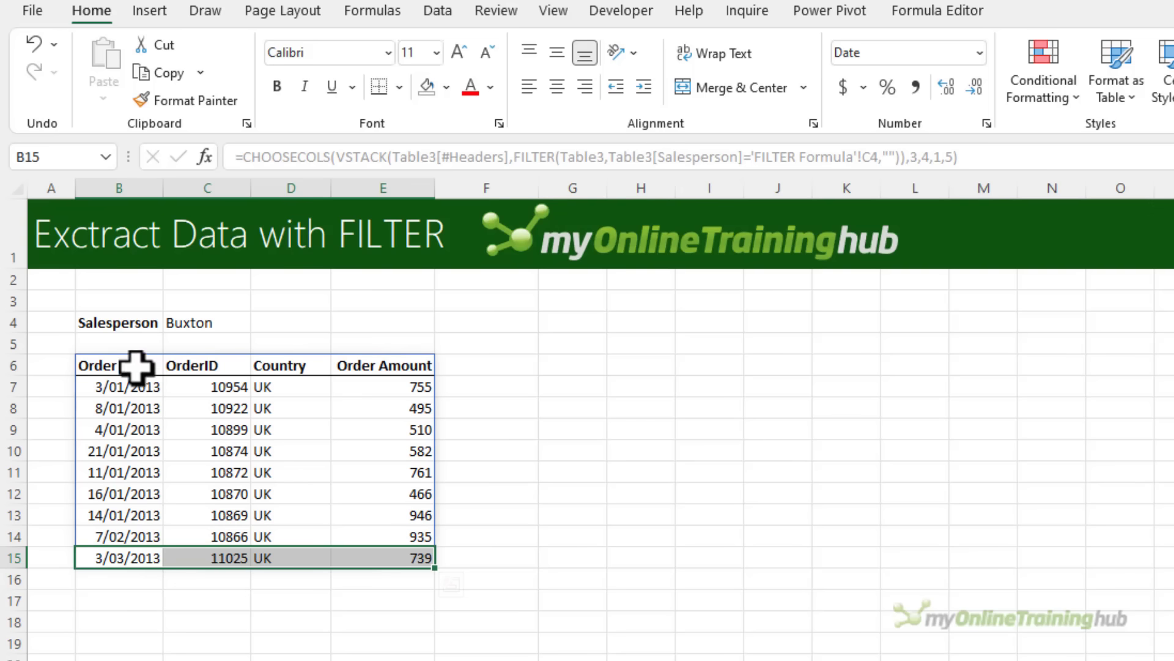
{"action": "left_click", "coordinate": [98, 366]}
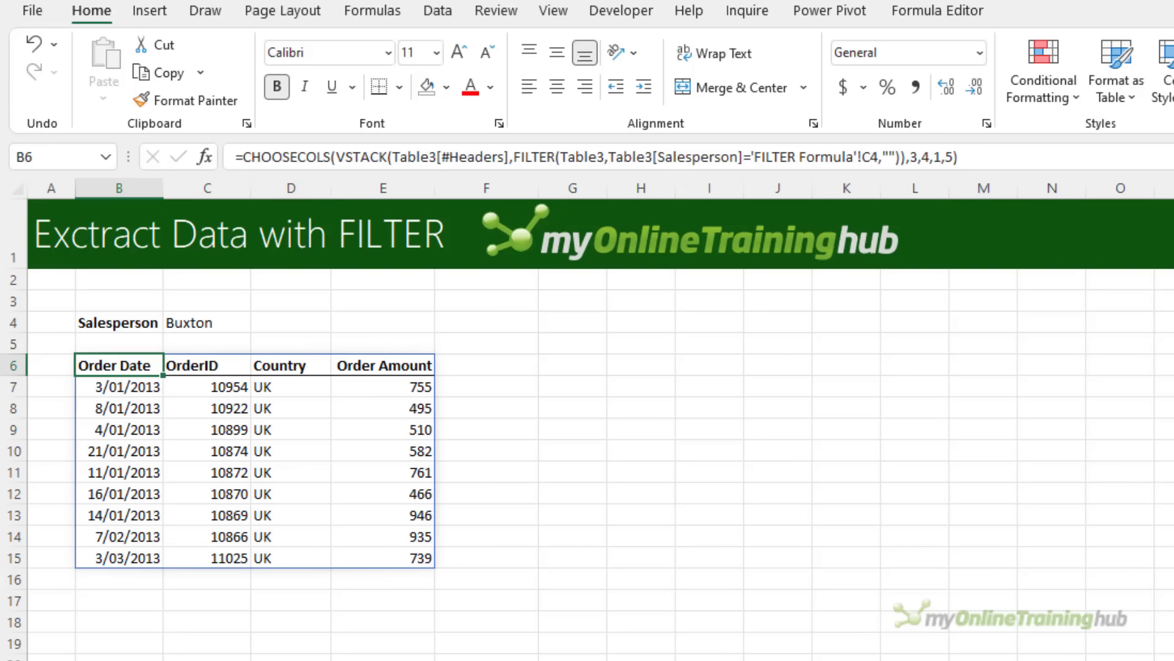